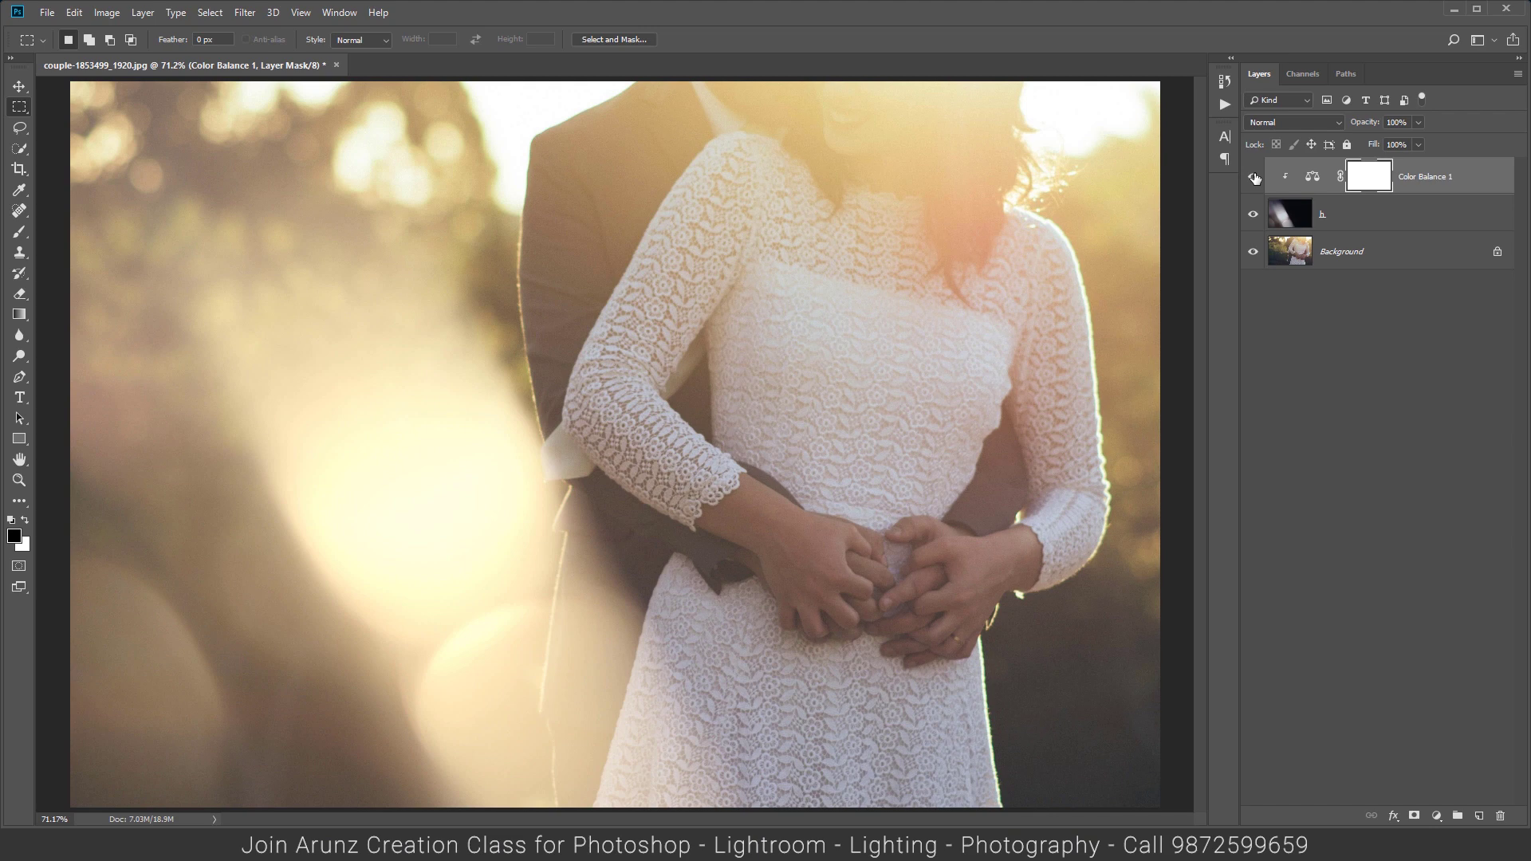
- Toggle the Color Balance 1 and h layers off and back on to compare their effect
left_click(1254, 177)
left_click(1252, 216)
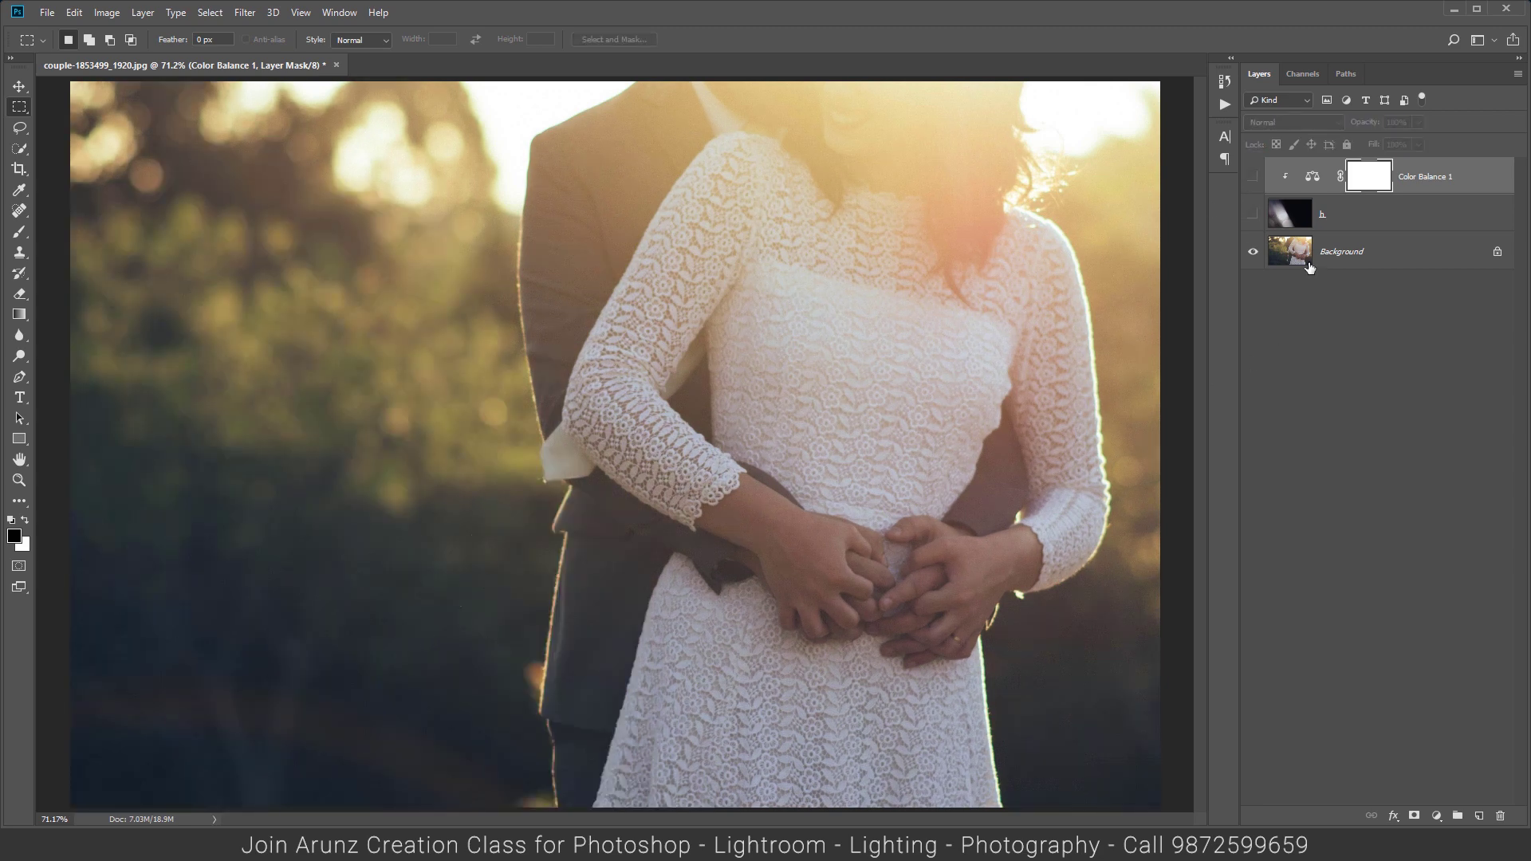
left_click(1253, 215)
left_click(1254, 177)
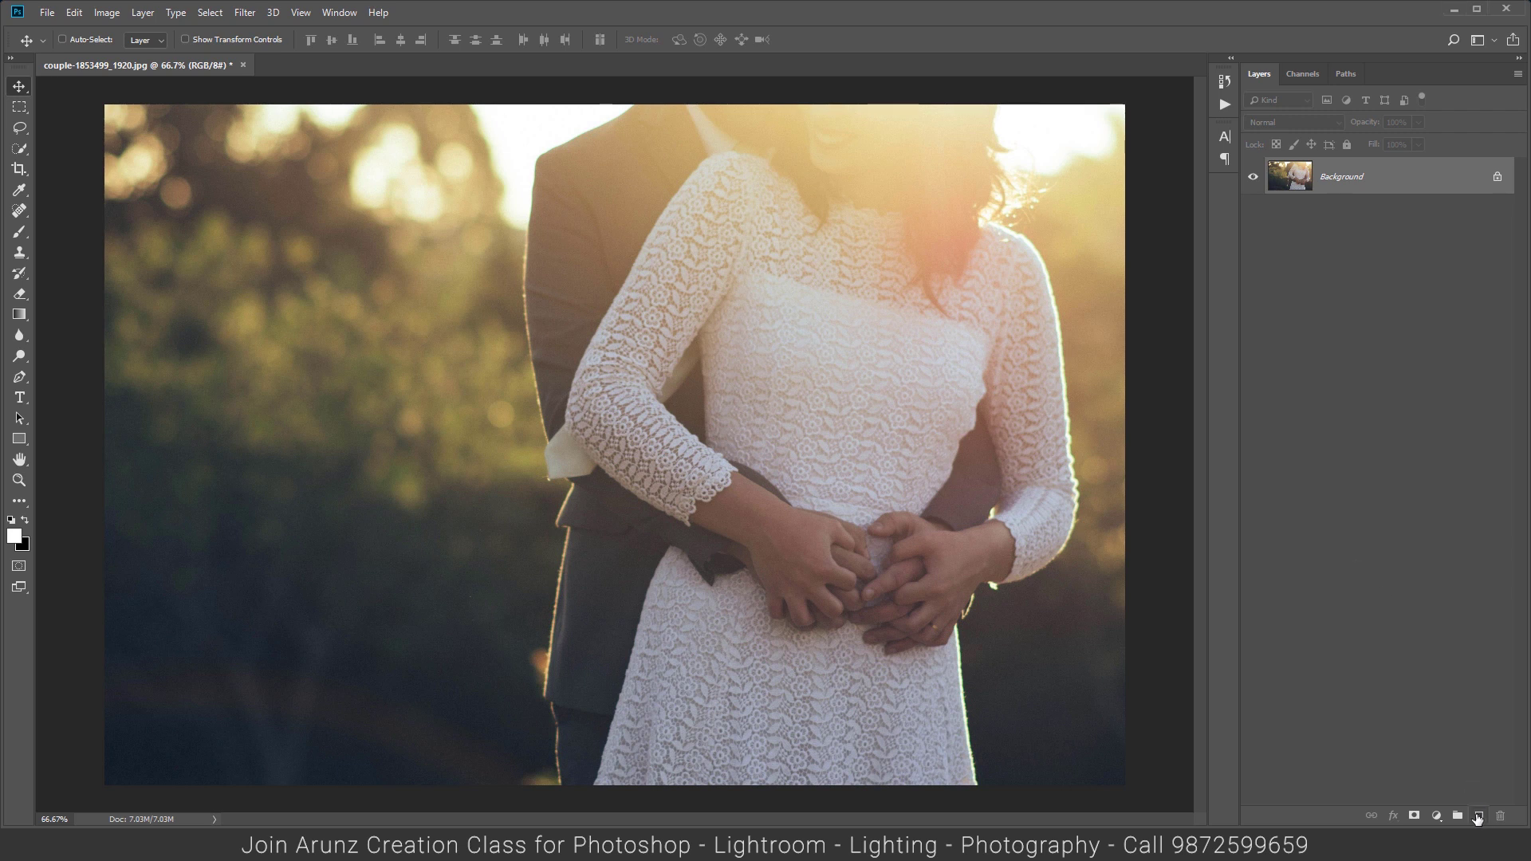
- On a new layer, fill a tall rectangle on the photo's left with white
left_click(1477, 816)
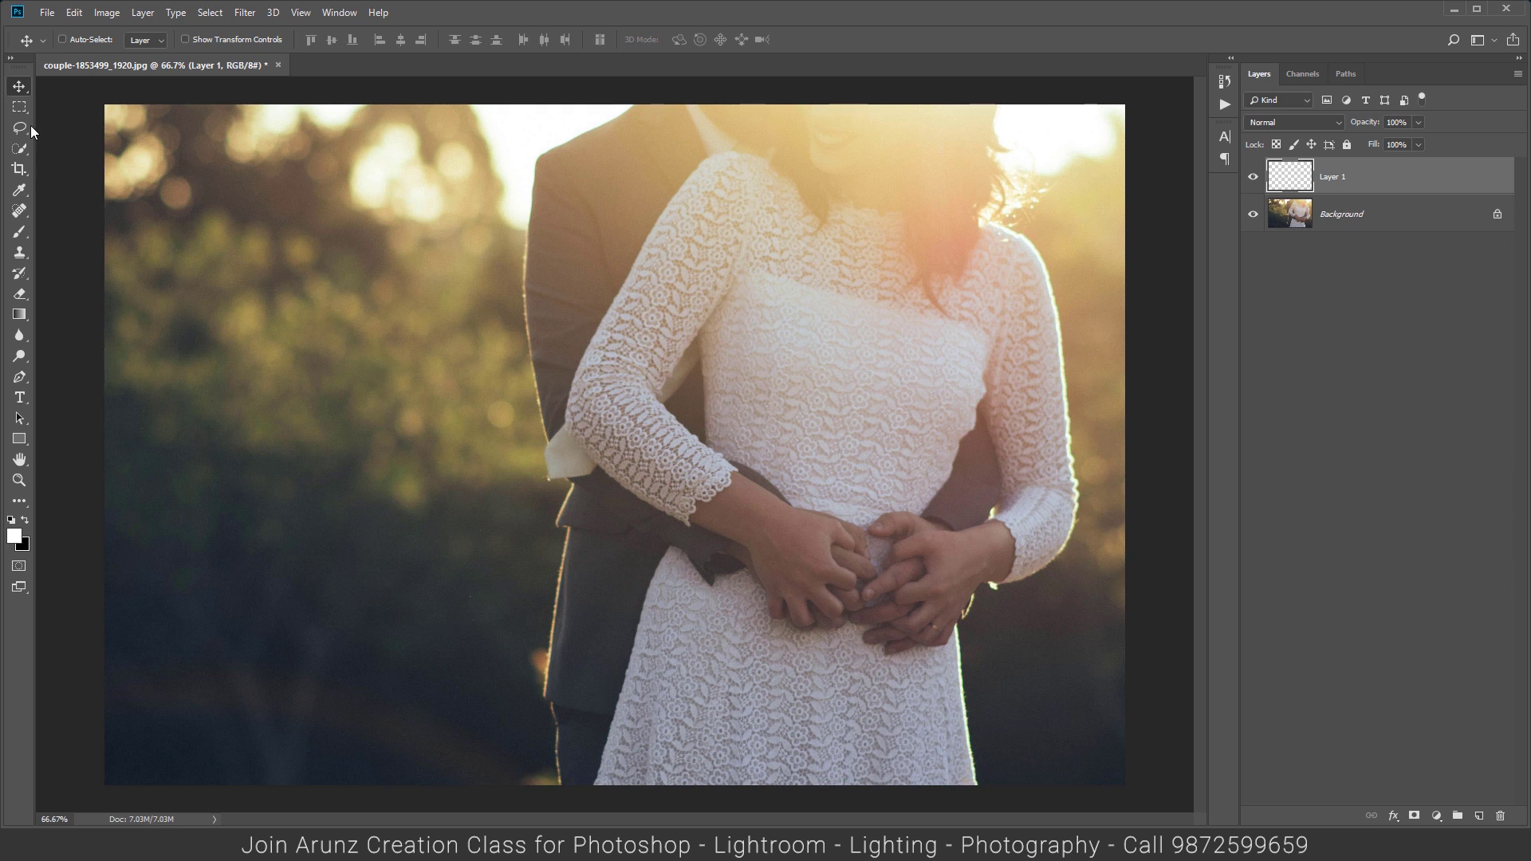
left_click(19, 106)
left_click(79, 109)
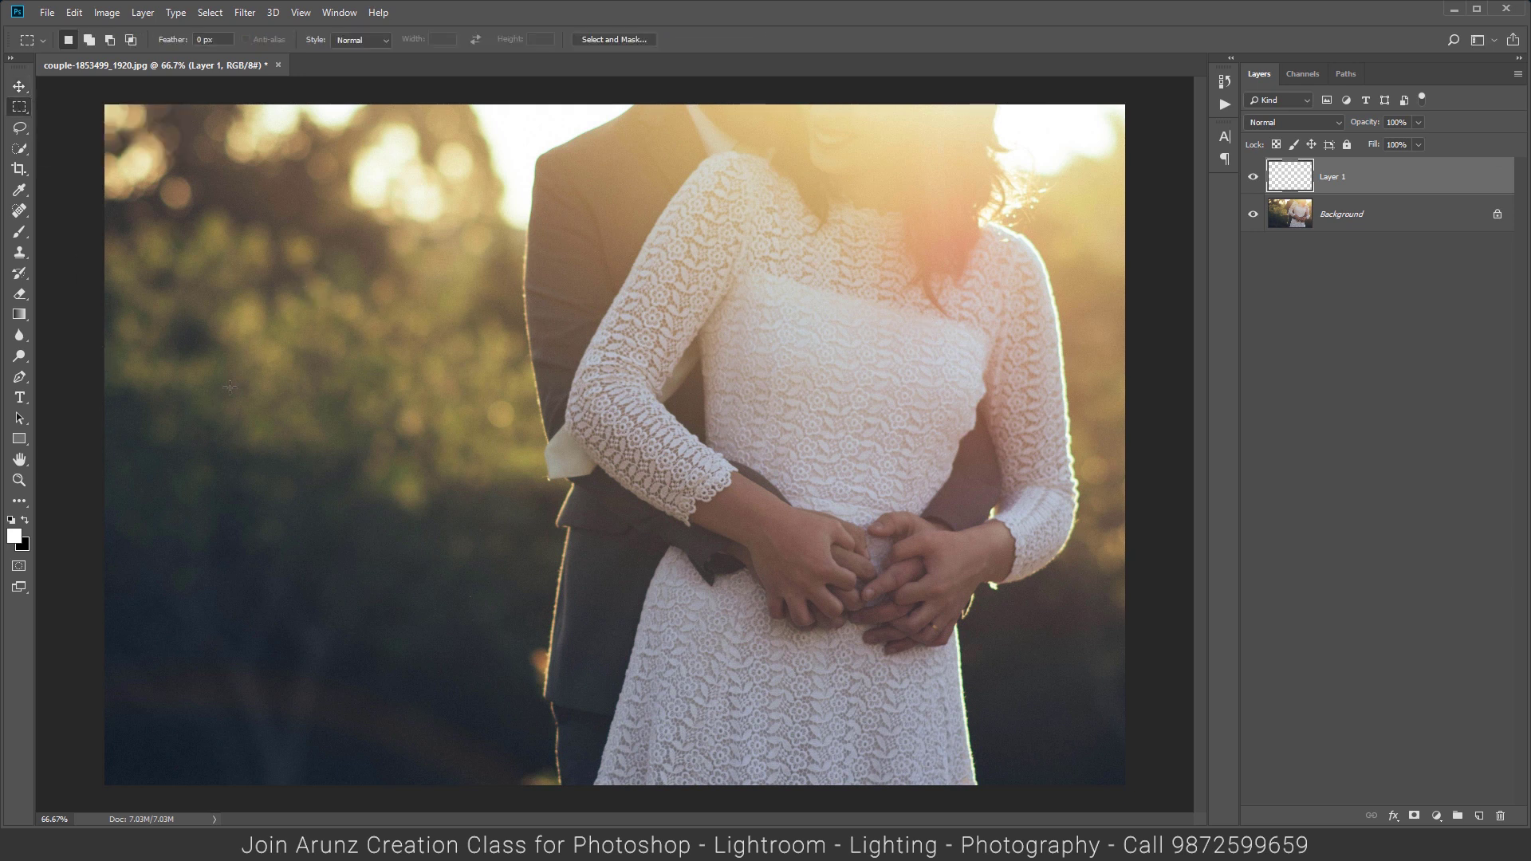
left_click_drag(291, 238, 508, 650)
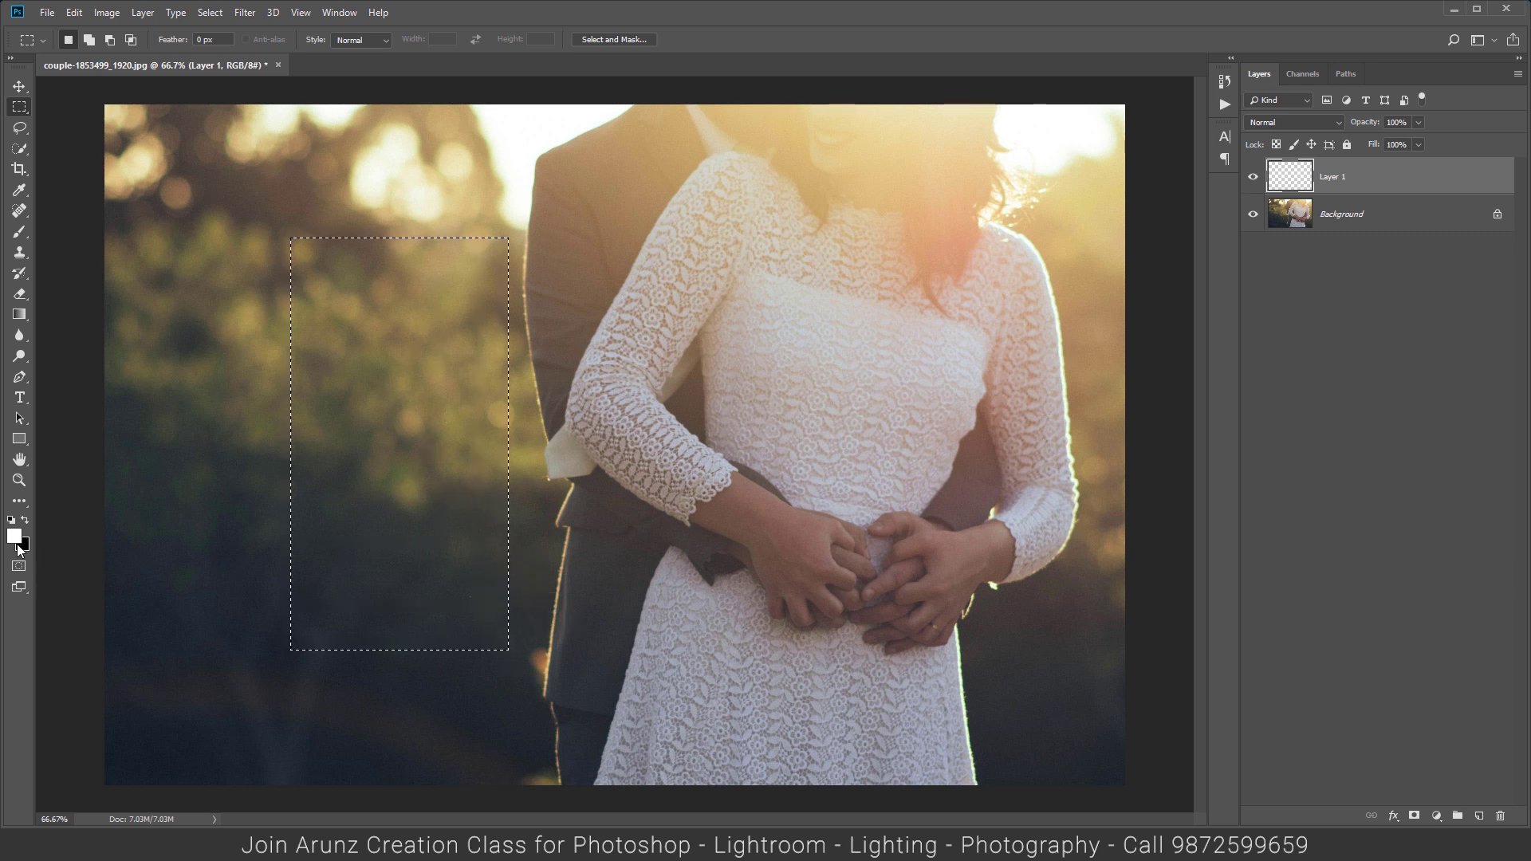
key("alt+BackSpace")
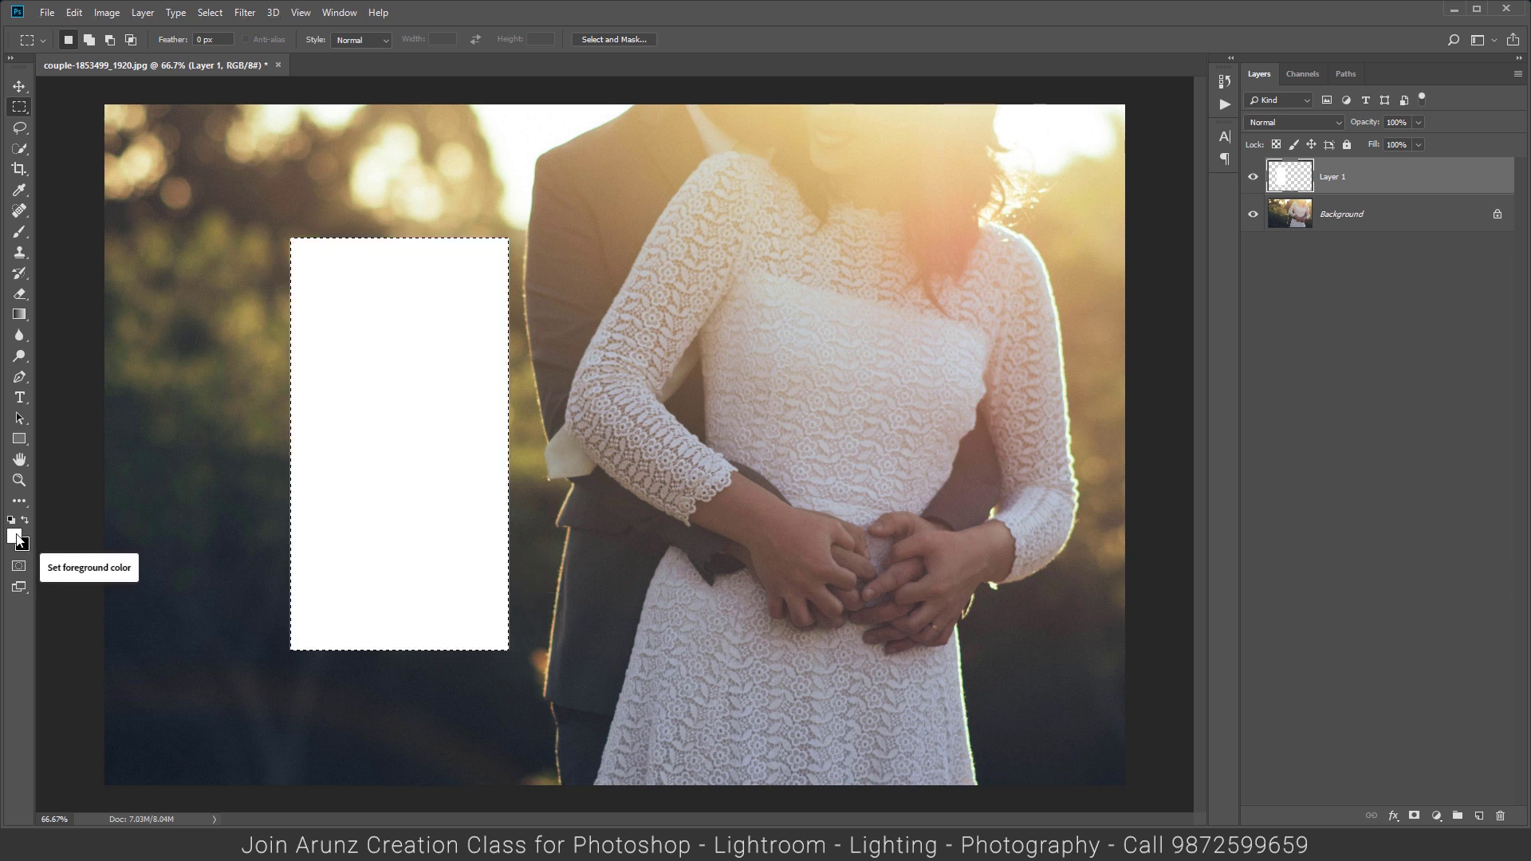
key("ctrl+d")
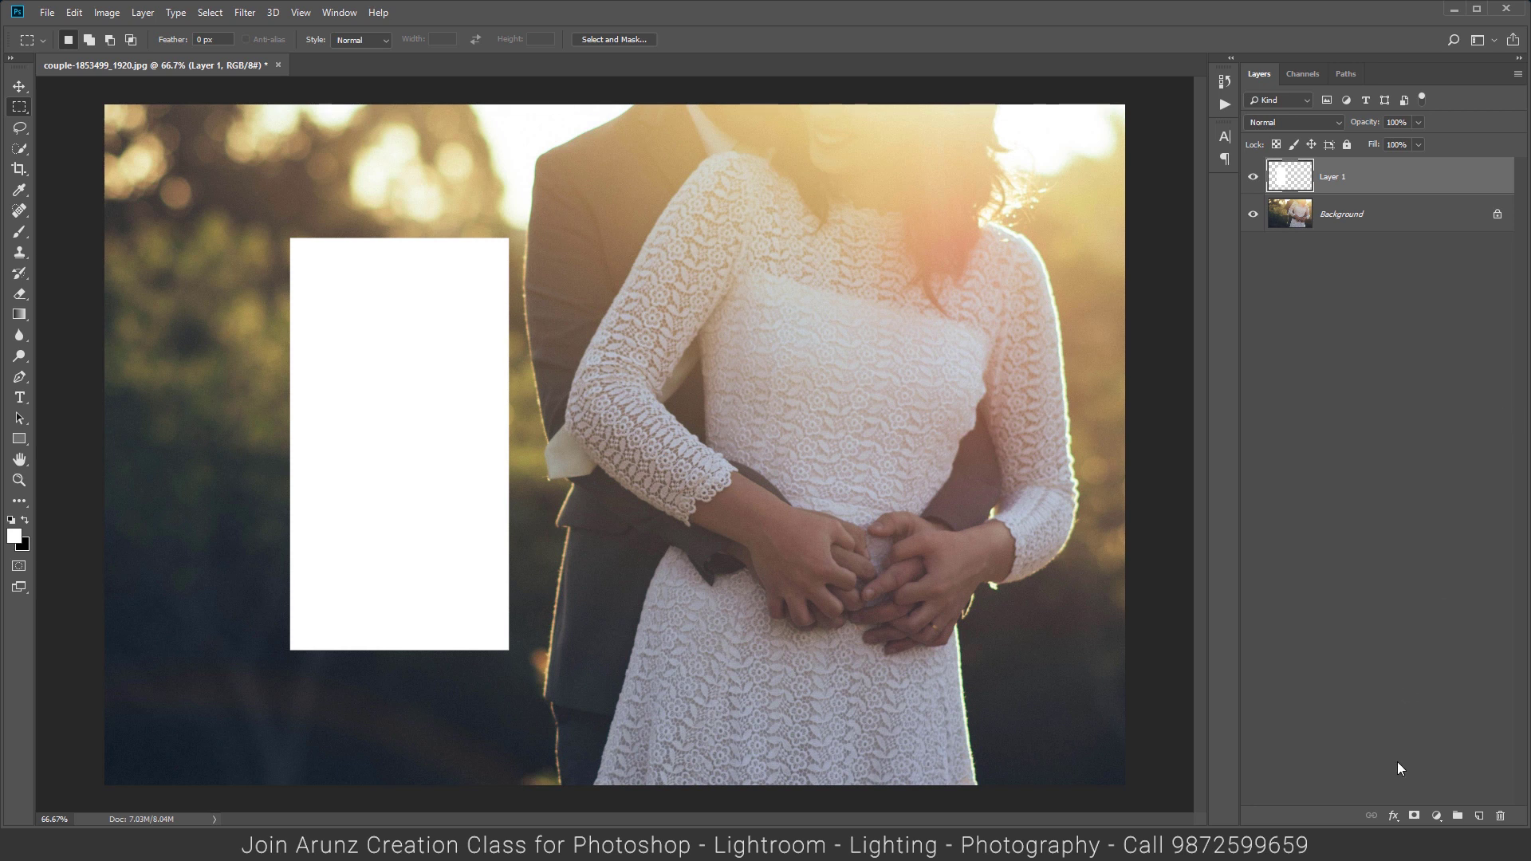
- Fill a second tall rectangle over the dress with black
left_click_drag(579, 243, 781, 652)
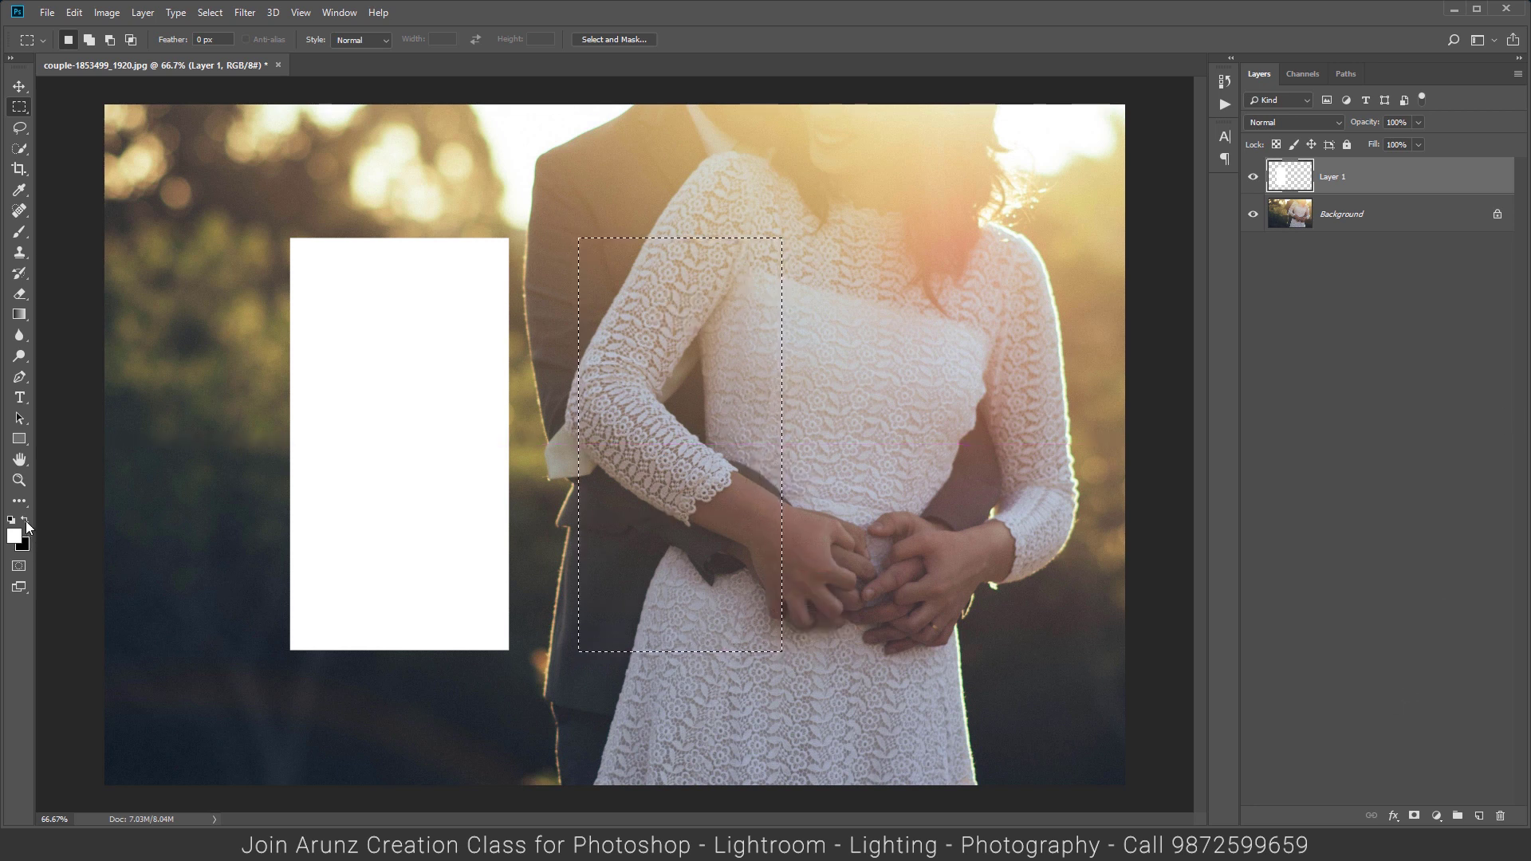
key("alt+BackSpace")
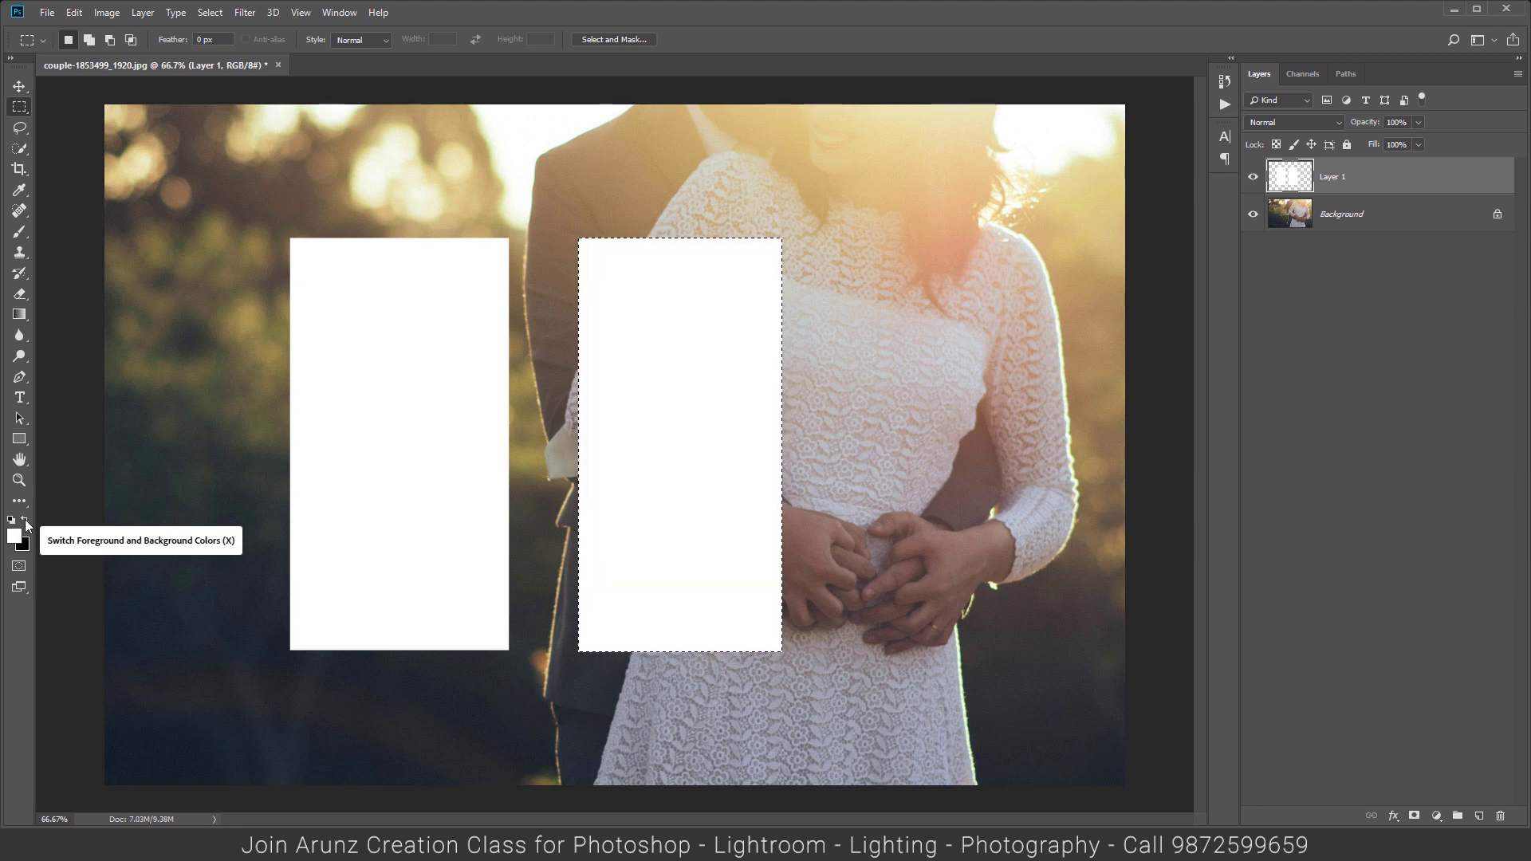
key("ctrl+BackSpace")
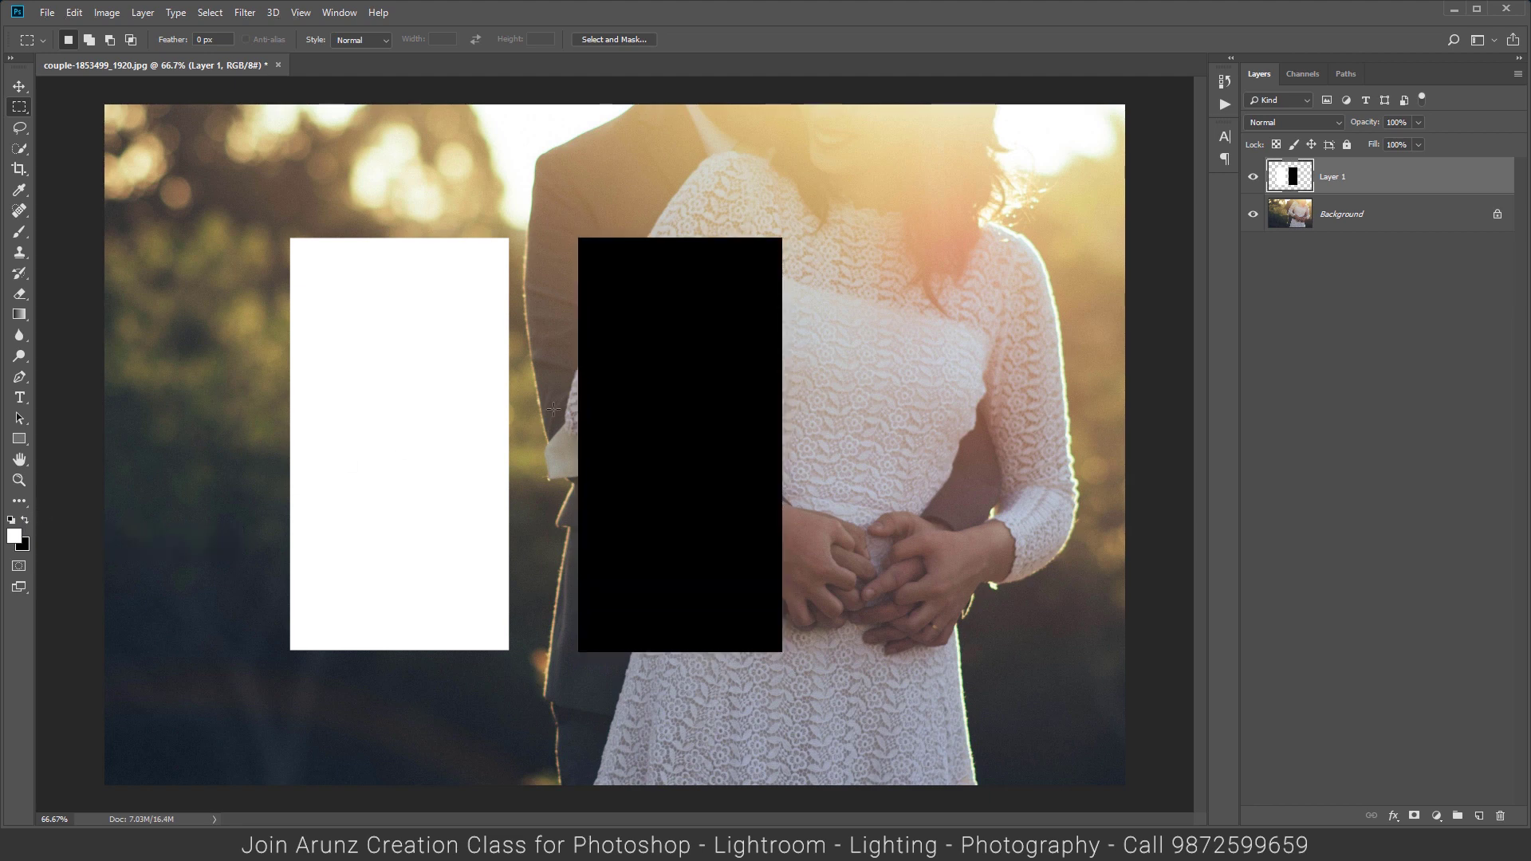
- Try Screen on Layer 1, then set its blend mode to Multiply
left_click(1355, 214)
left_click(1358, 181)
left_click(1294, 126)
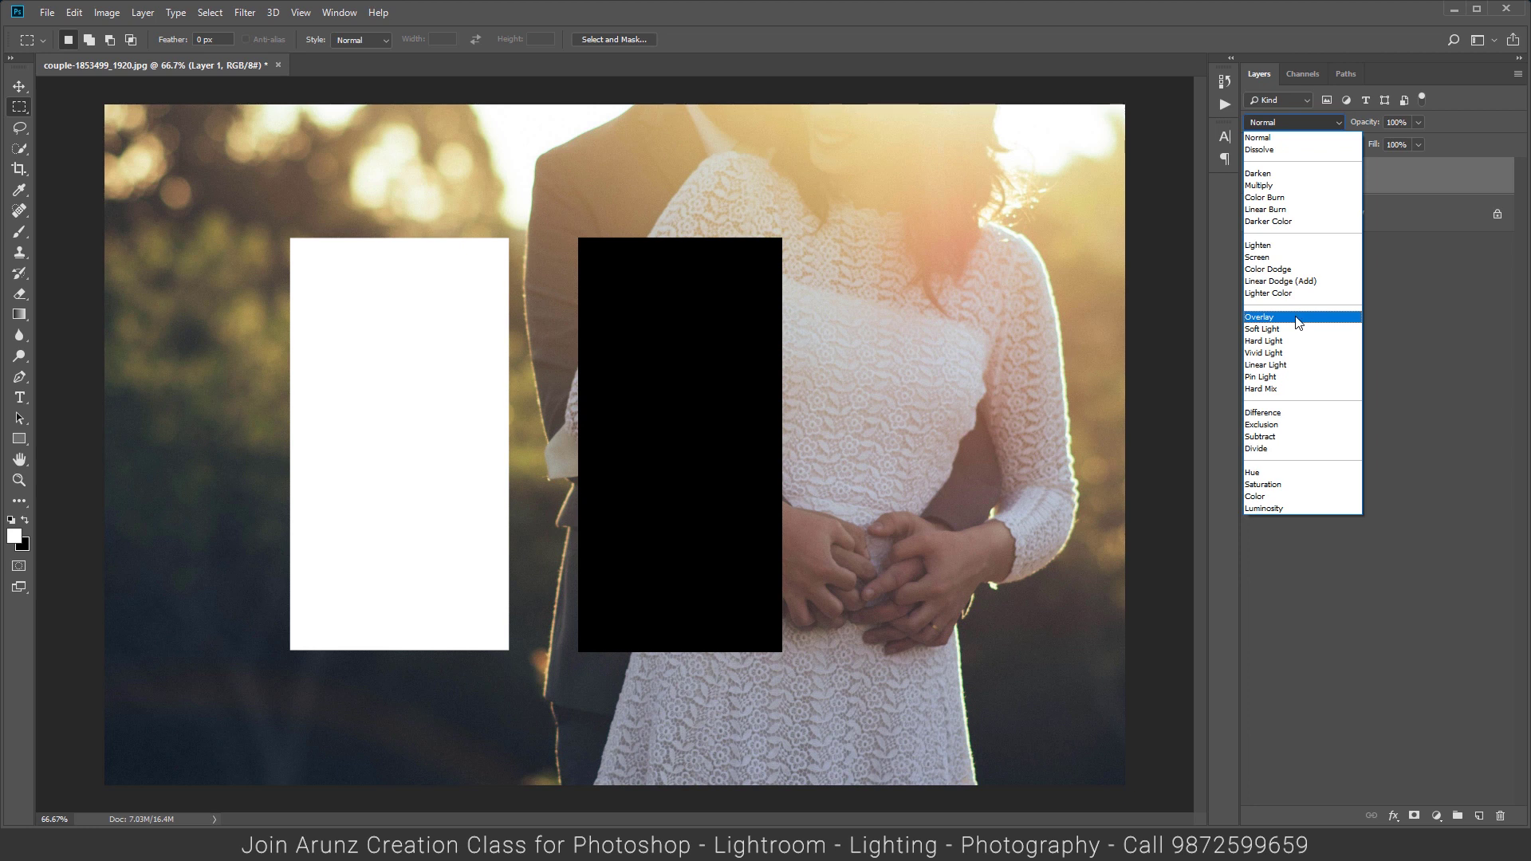
left_click(1276, 253)
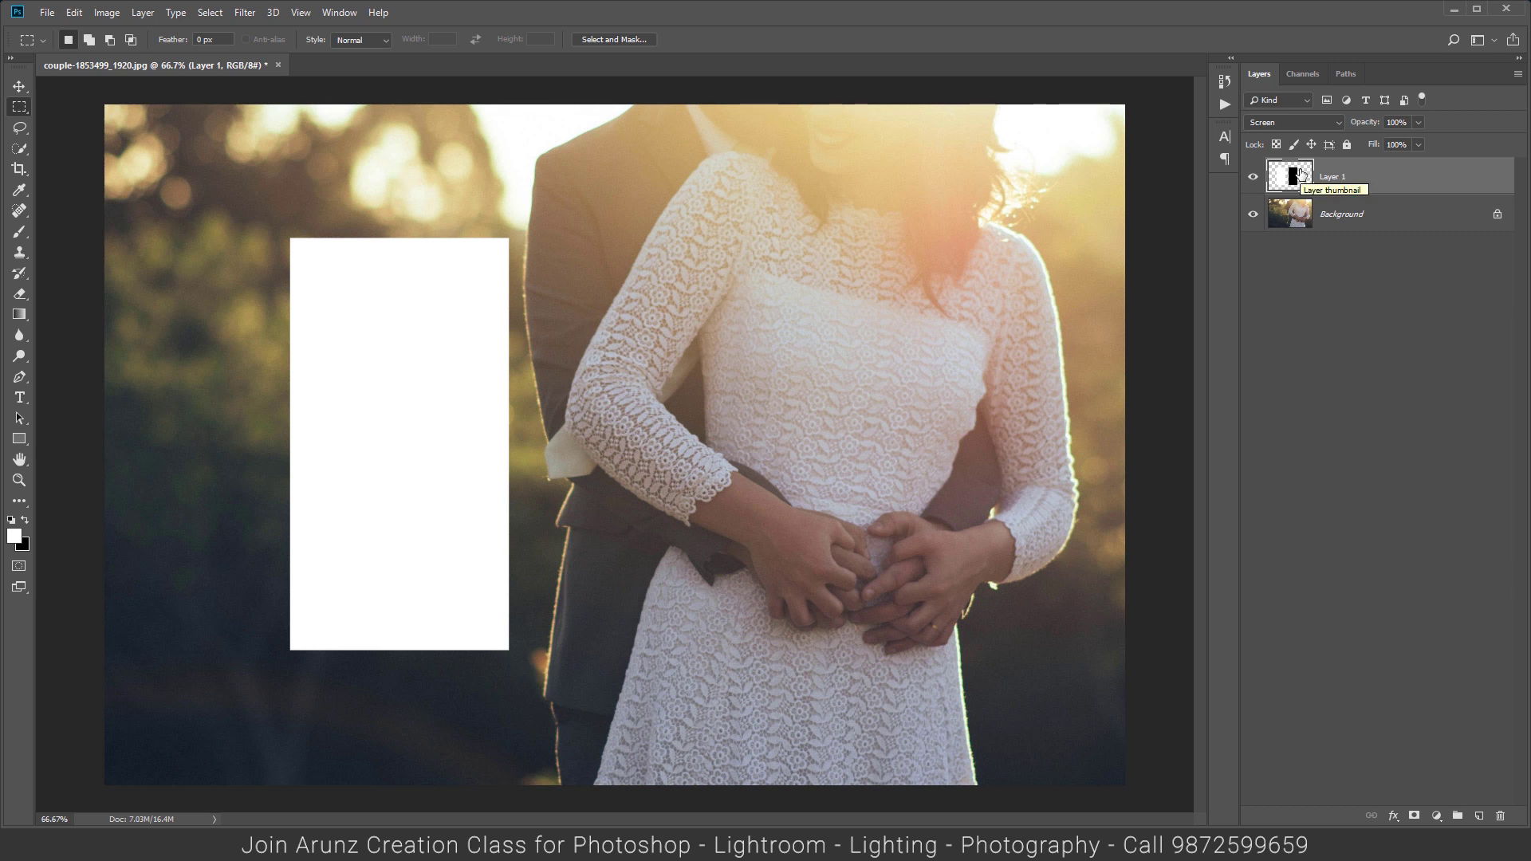
left_click(1289, 125)
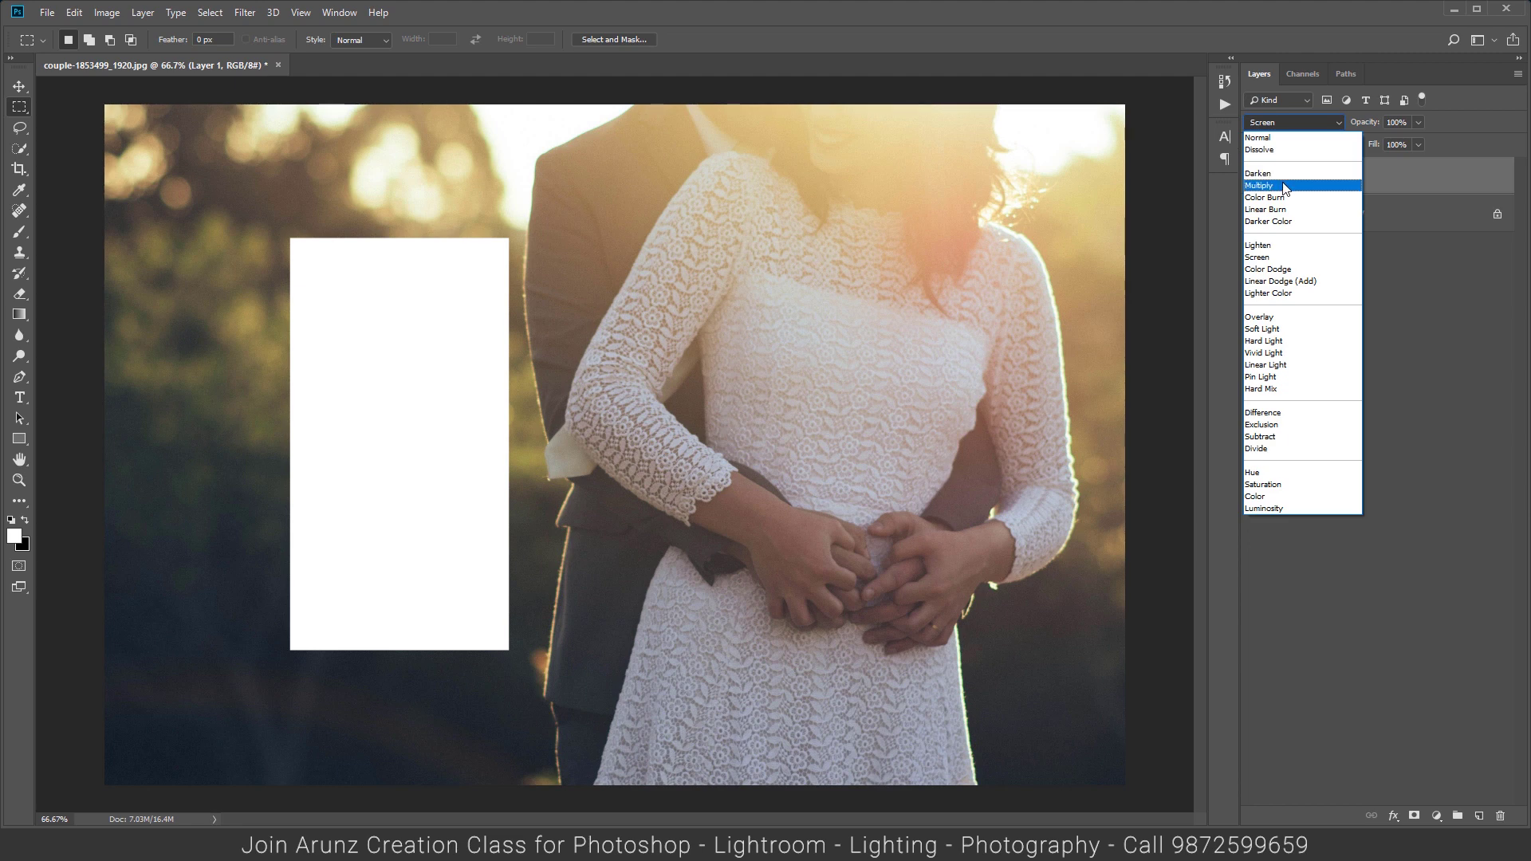
left_click(1285, 186)
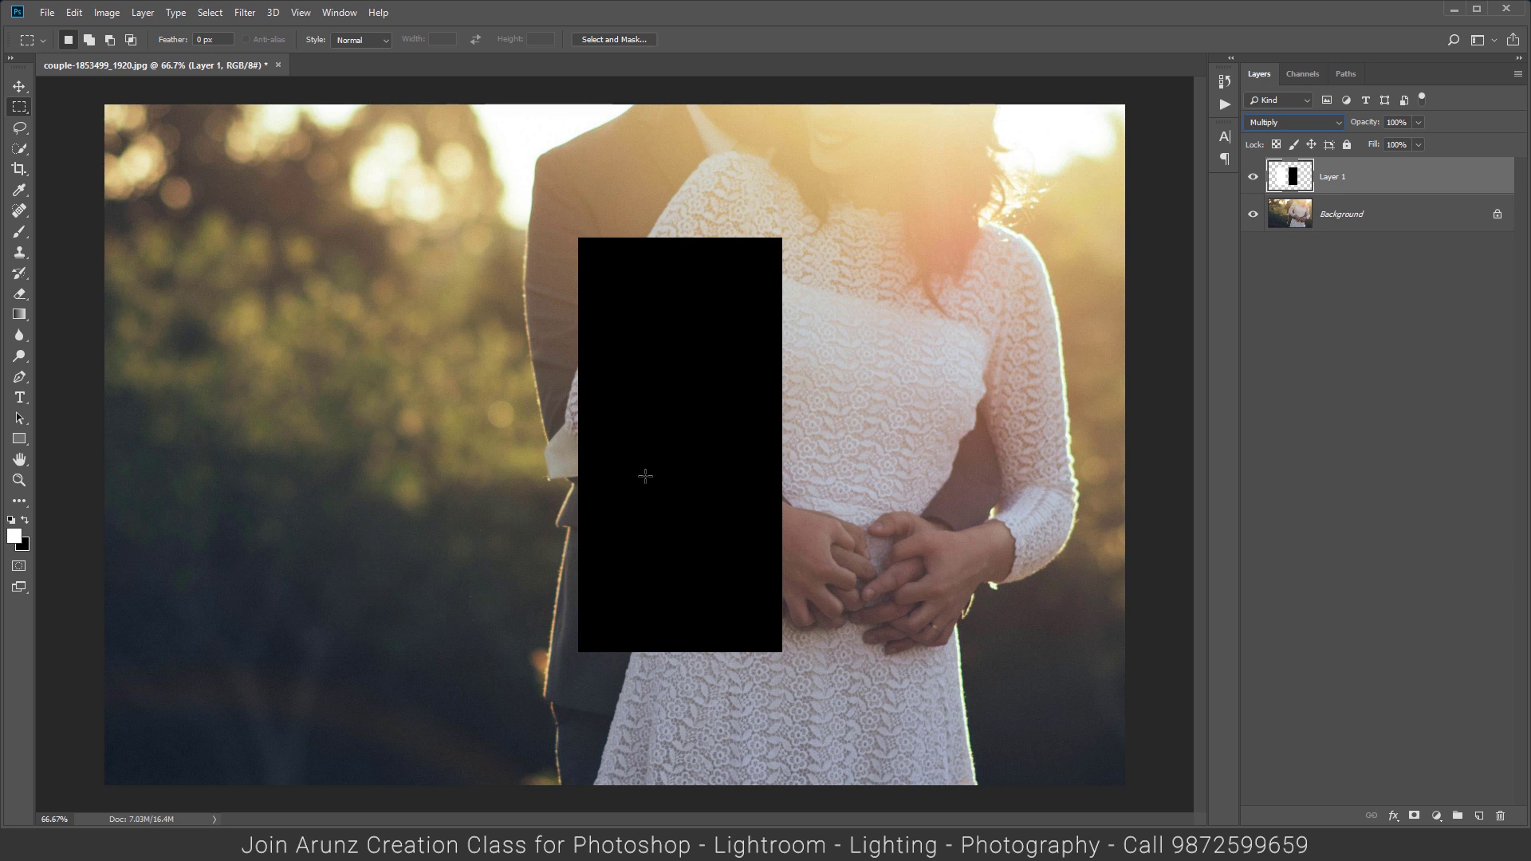
left_click(1298, 126)
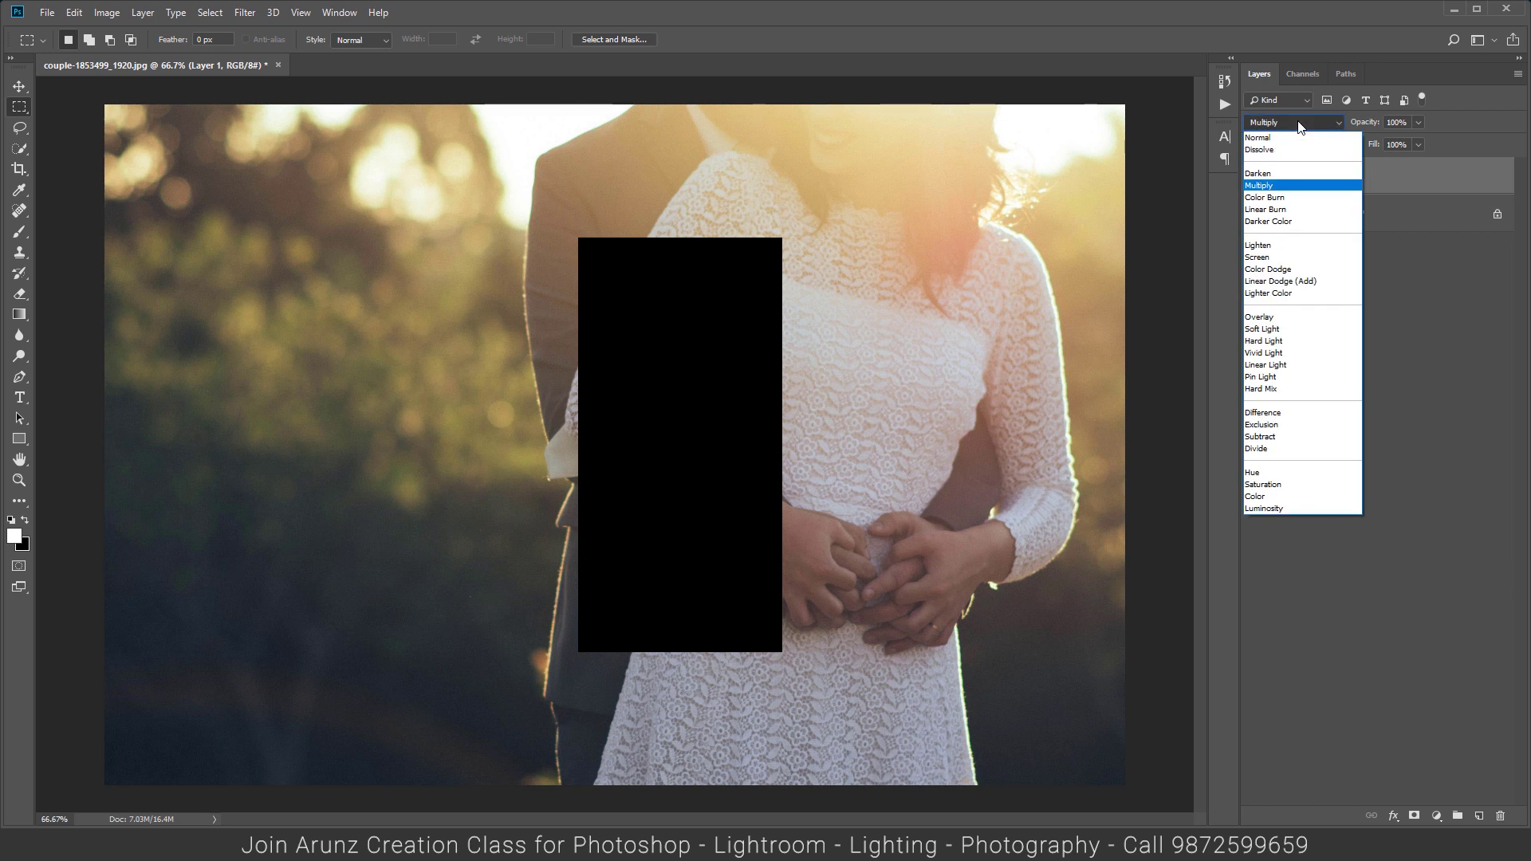
left_click(1287, 245)
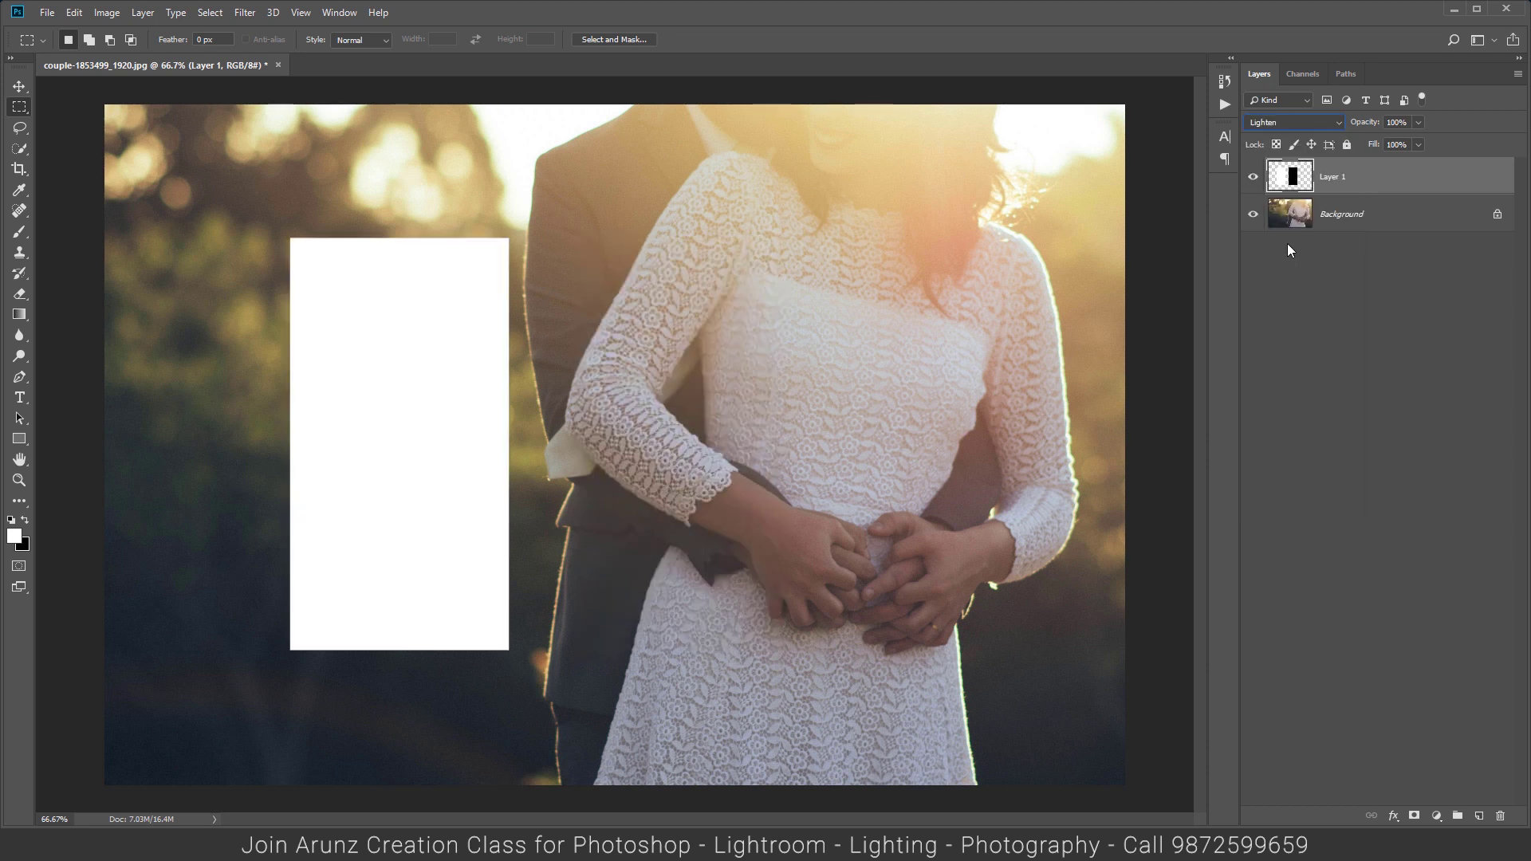
left_click(1293, 122)
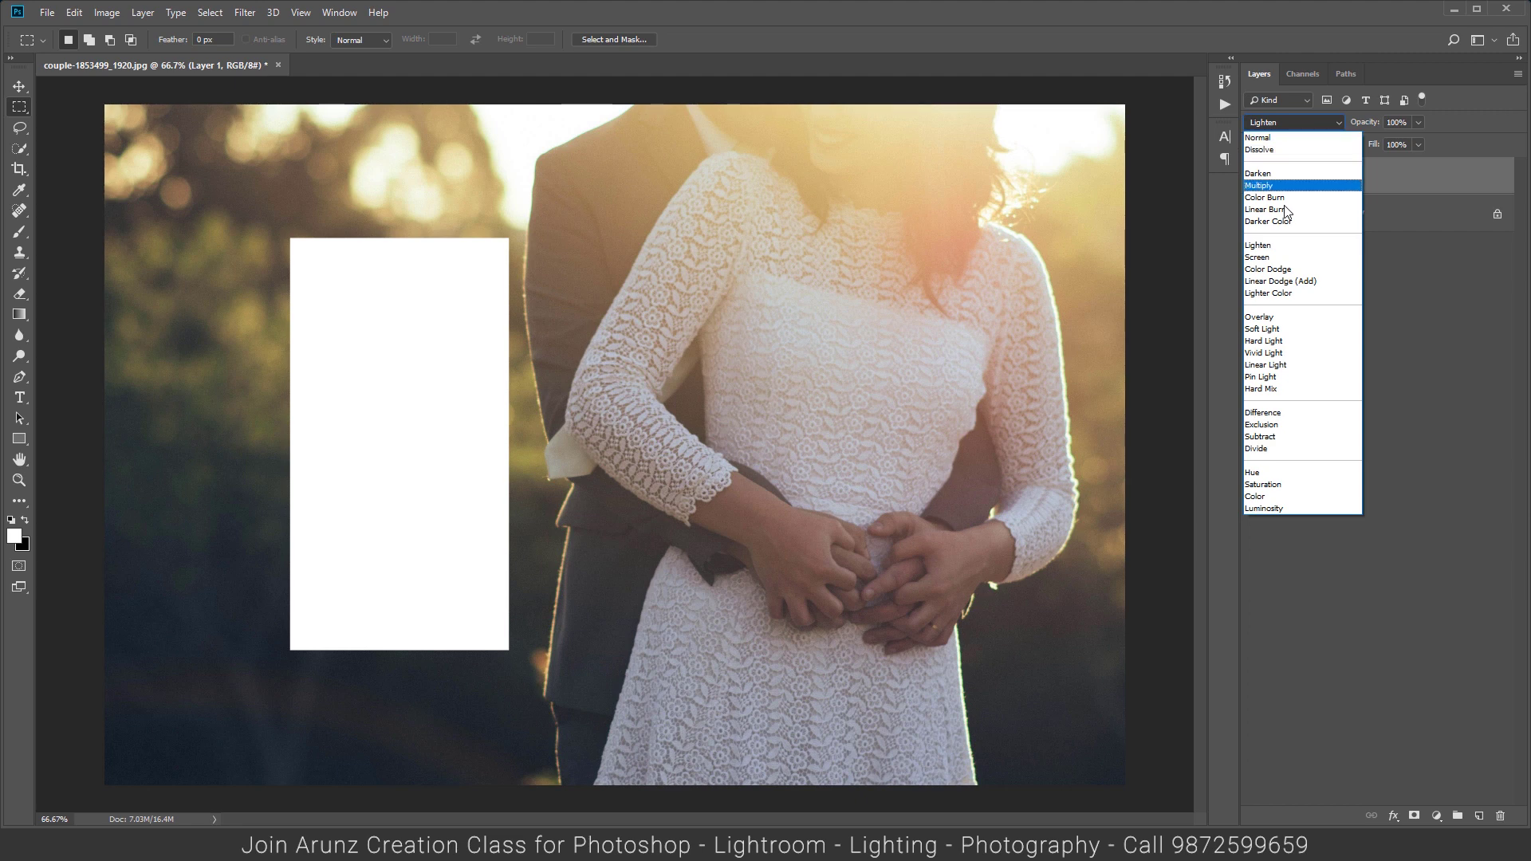
left_click(1276, 269)
left_click(1290, 121)
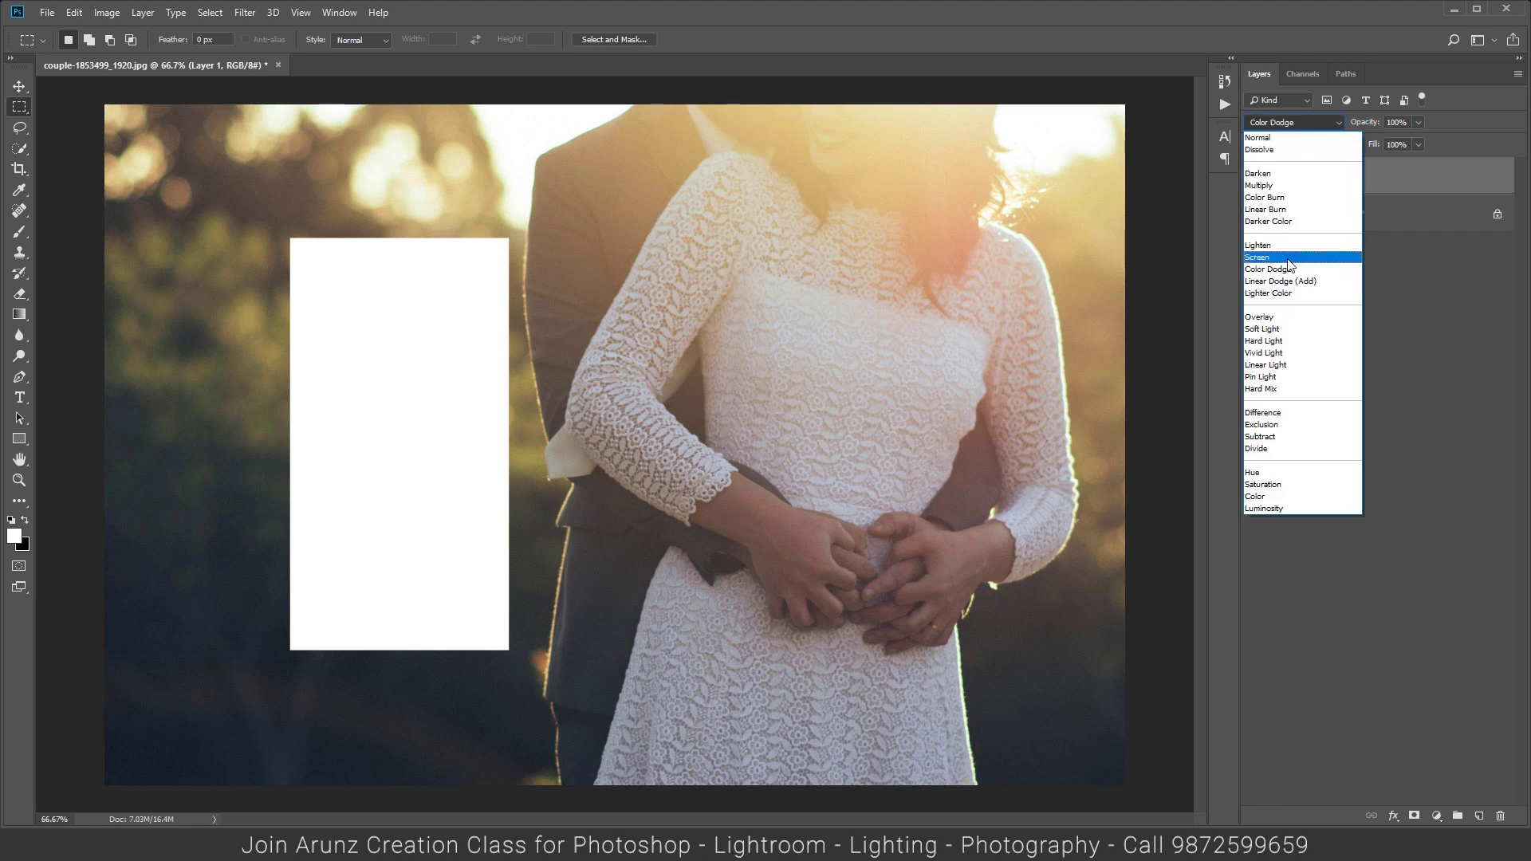
left_click(1285, 281)
left_click(1300, 122)
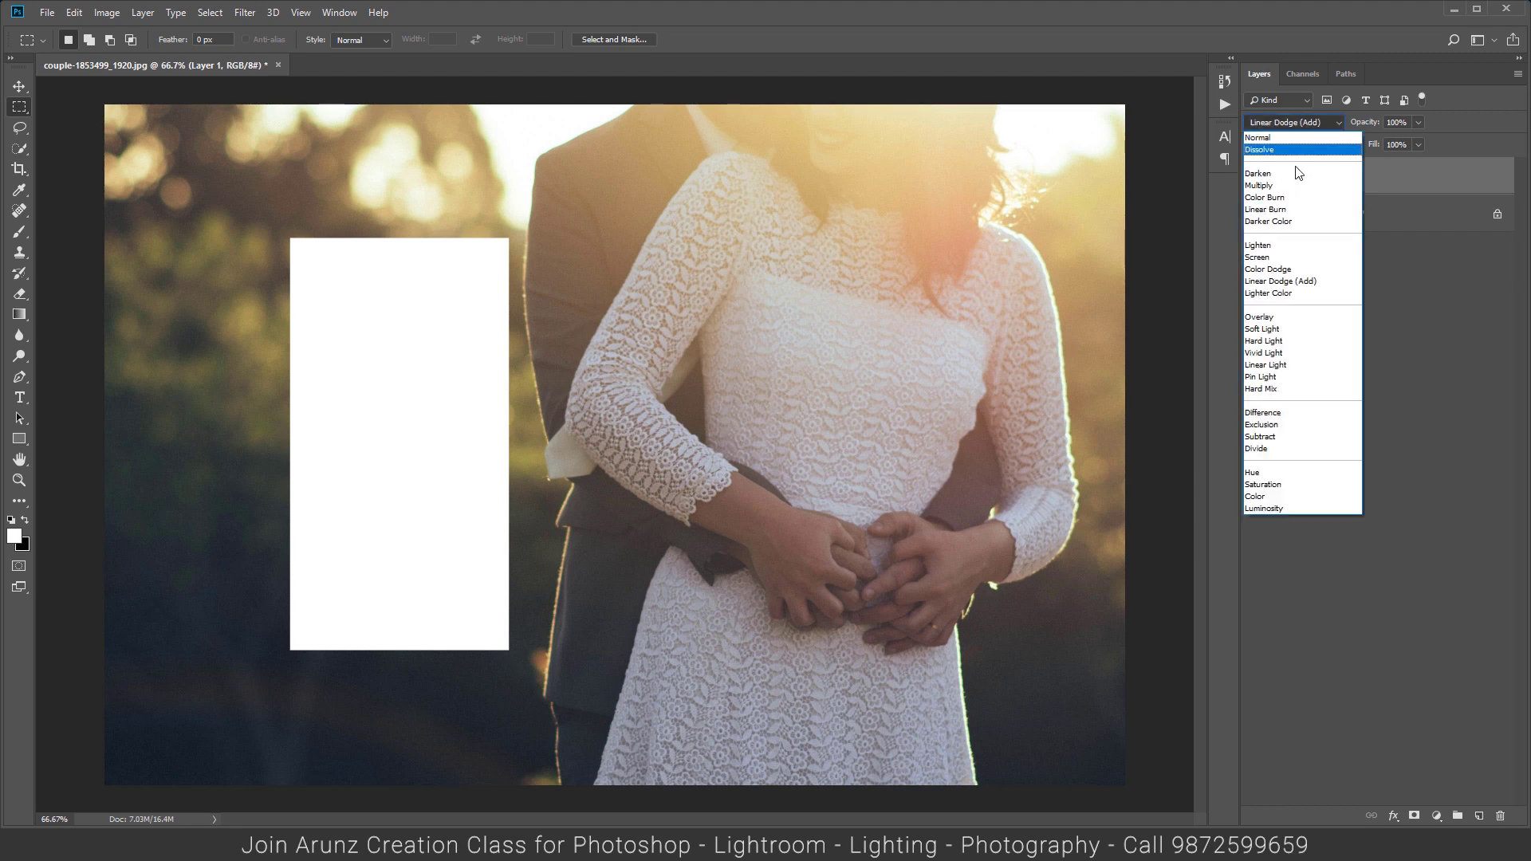
left_click(1288, 293)
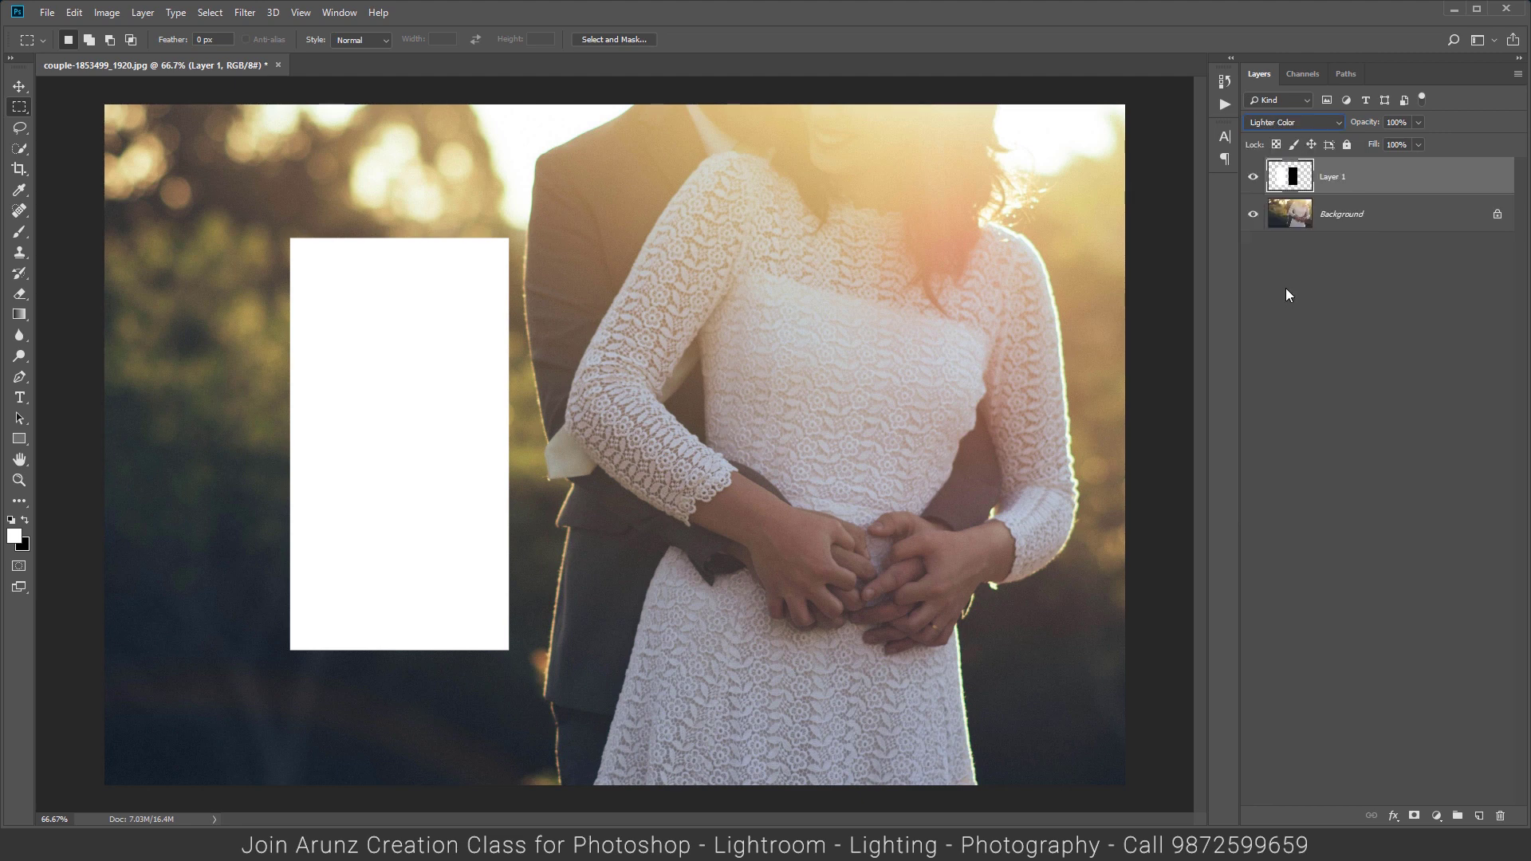
left_click(1287, 124)
left_click(1275, 184)
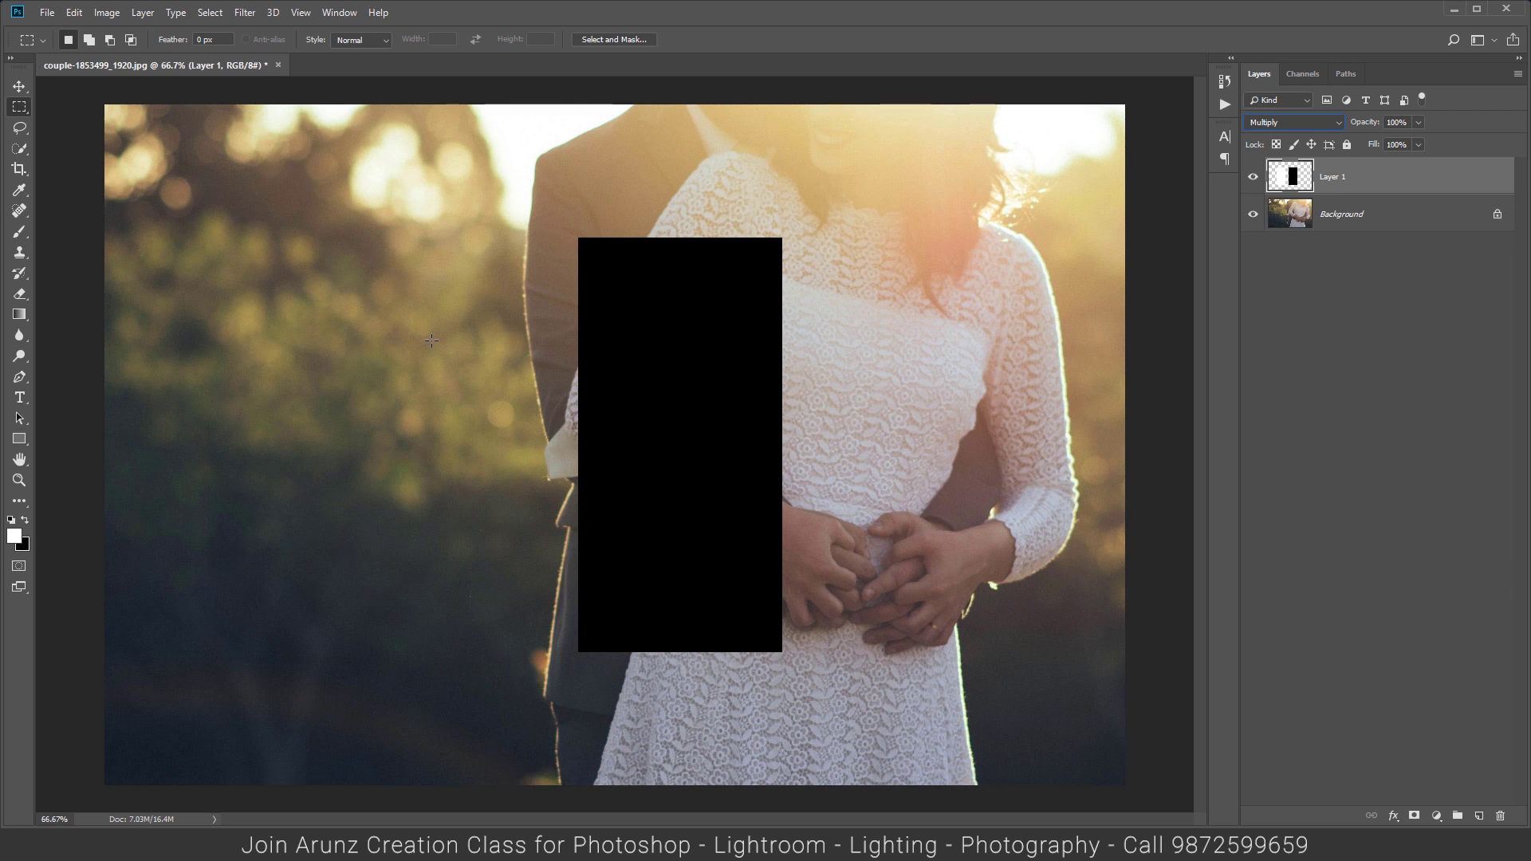
- Try Darken and Linear Burn, set Layer 1 to Darker Color, then hide it
left_click(1303, 125)
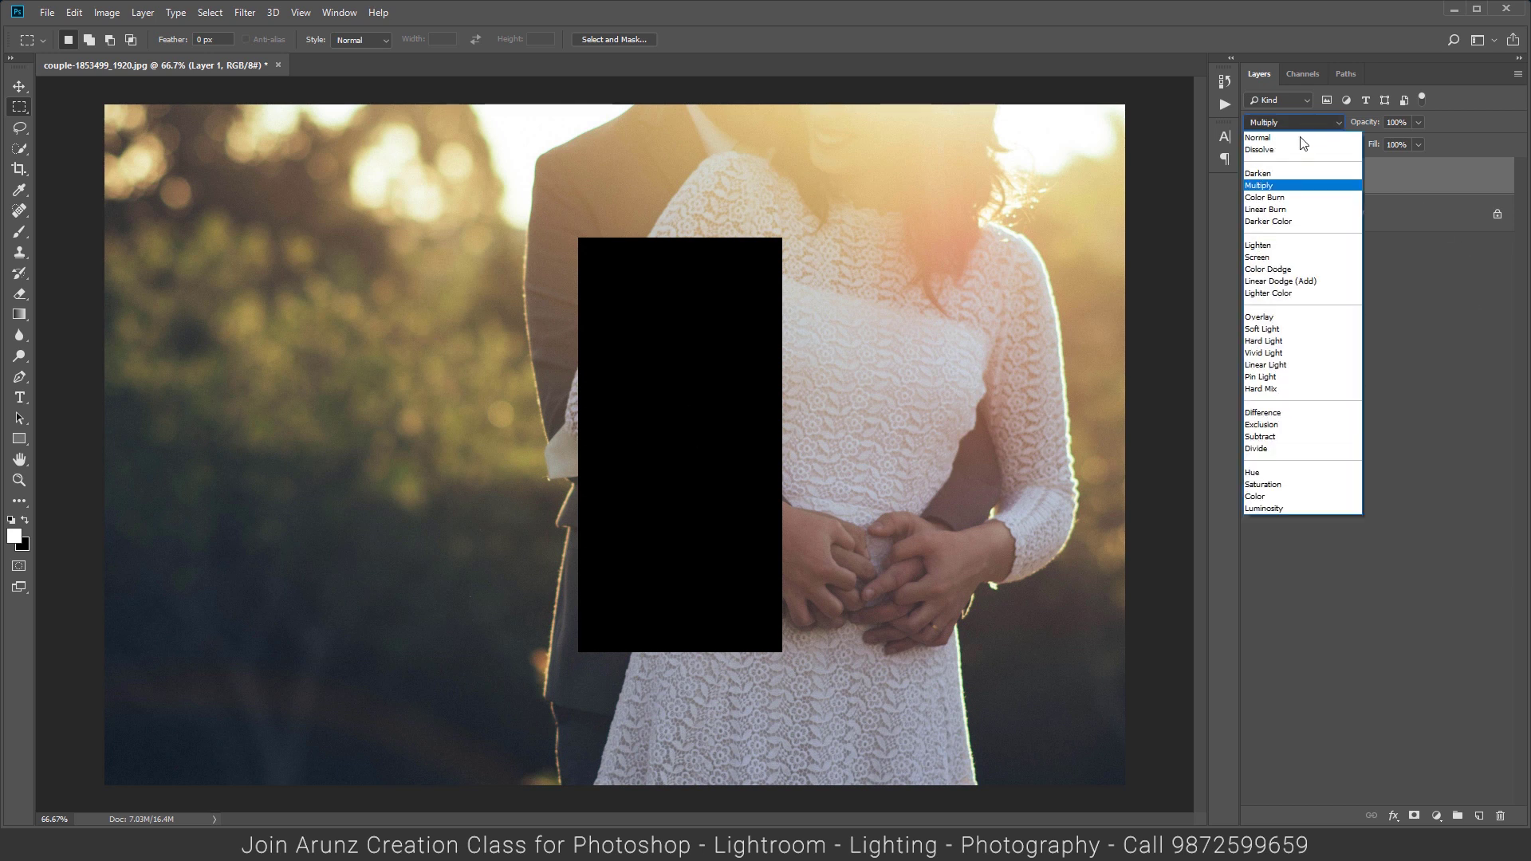
left_click(1285, 174)
left_click(1286, 122)
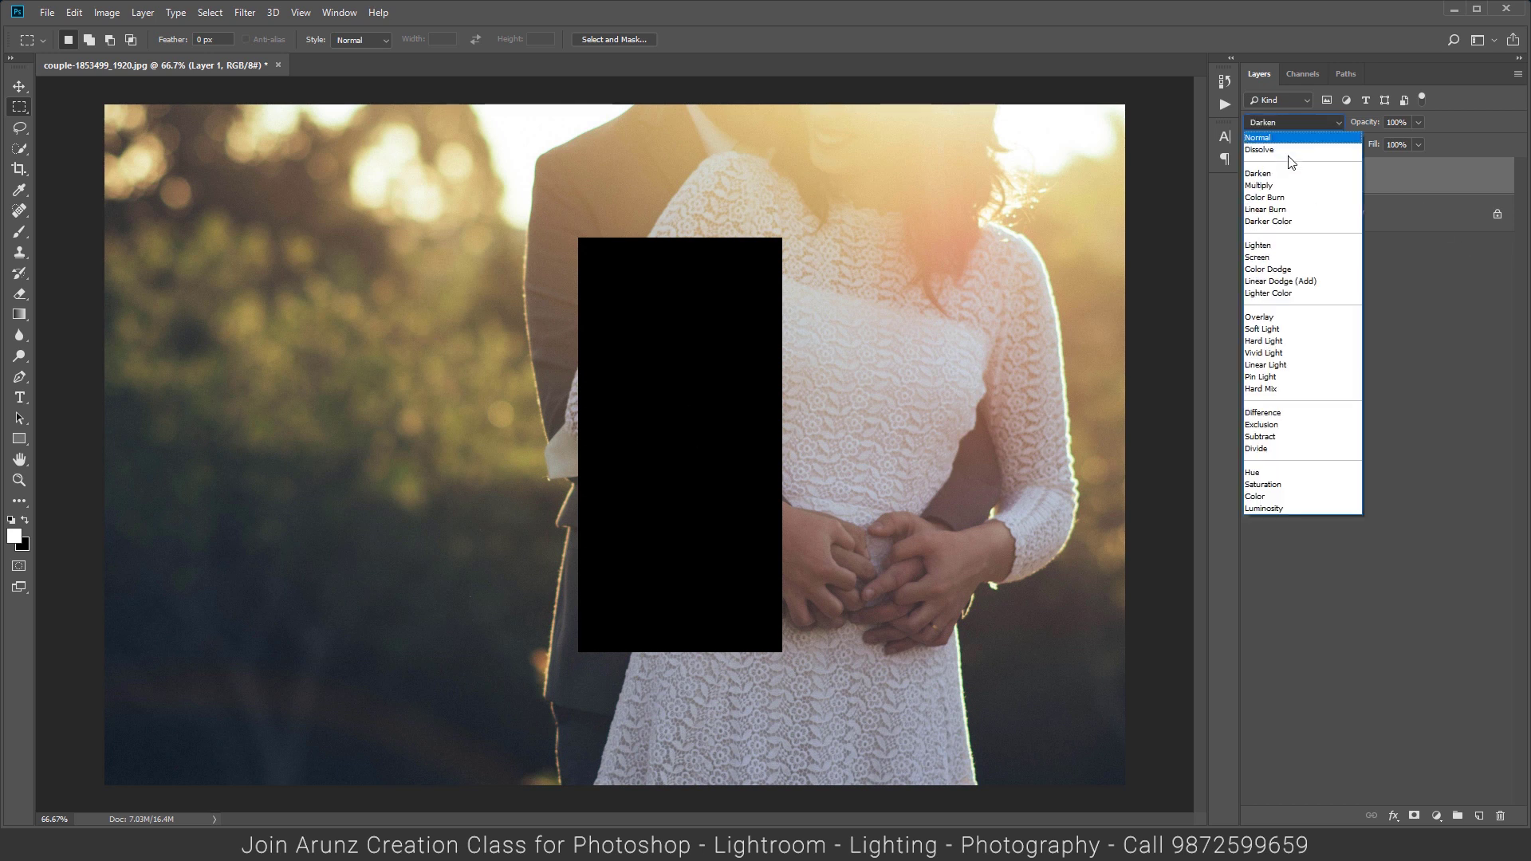
left_click(1276, 209)
left_click(1290, 124)
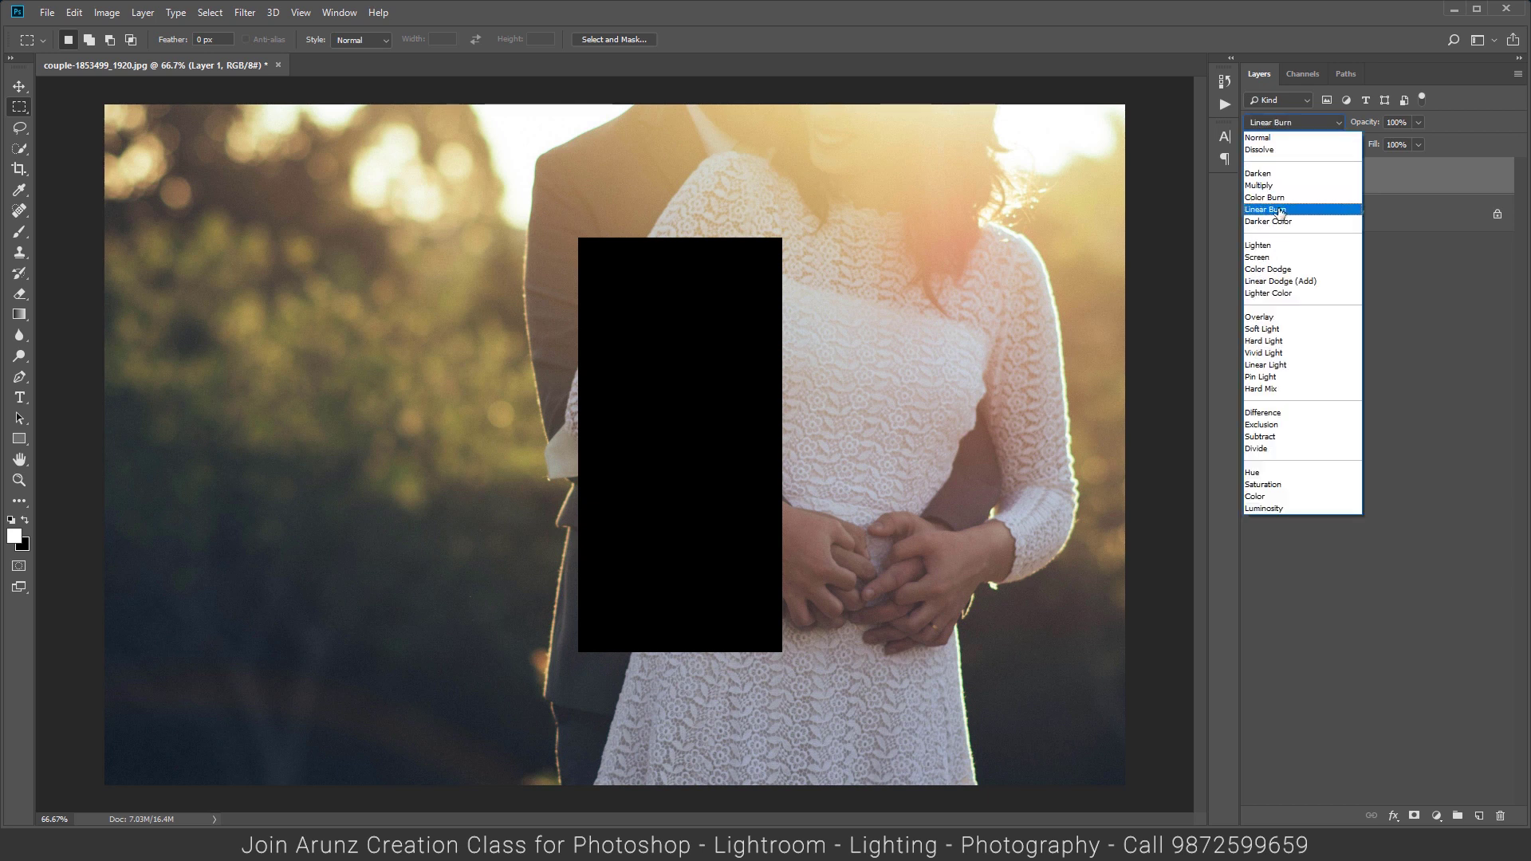
left_click(1279, 210)
left_click(1292, 120)
left_click(1268, 221)
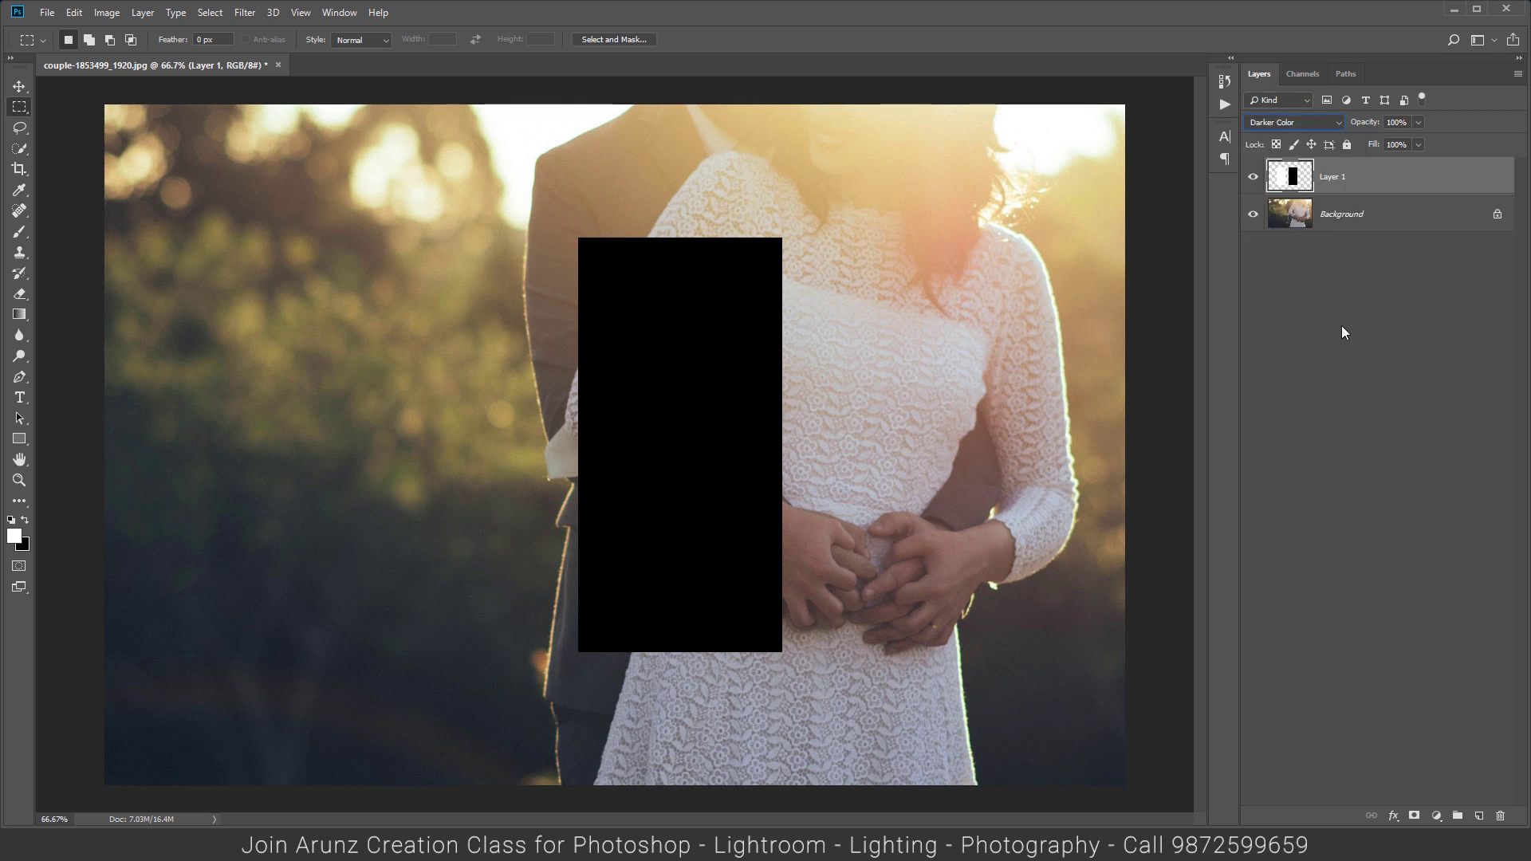
left_click(1253, 176)
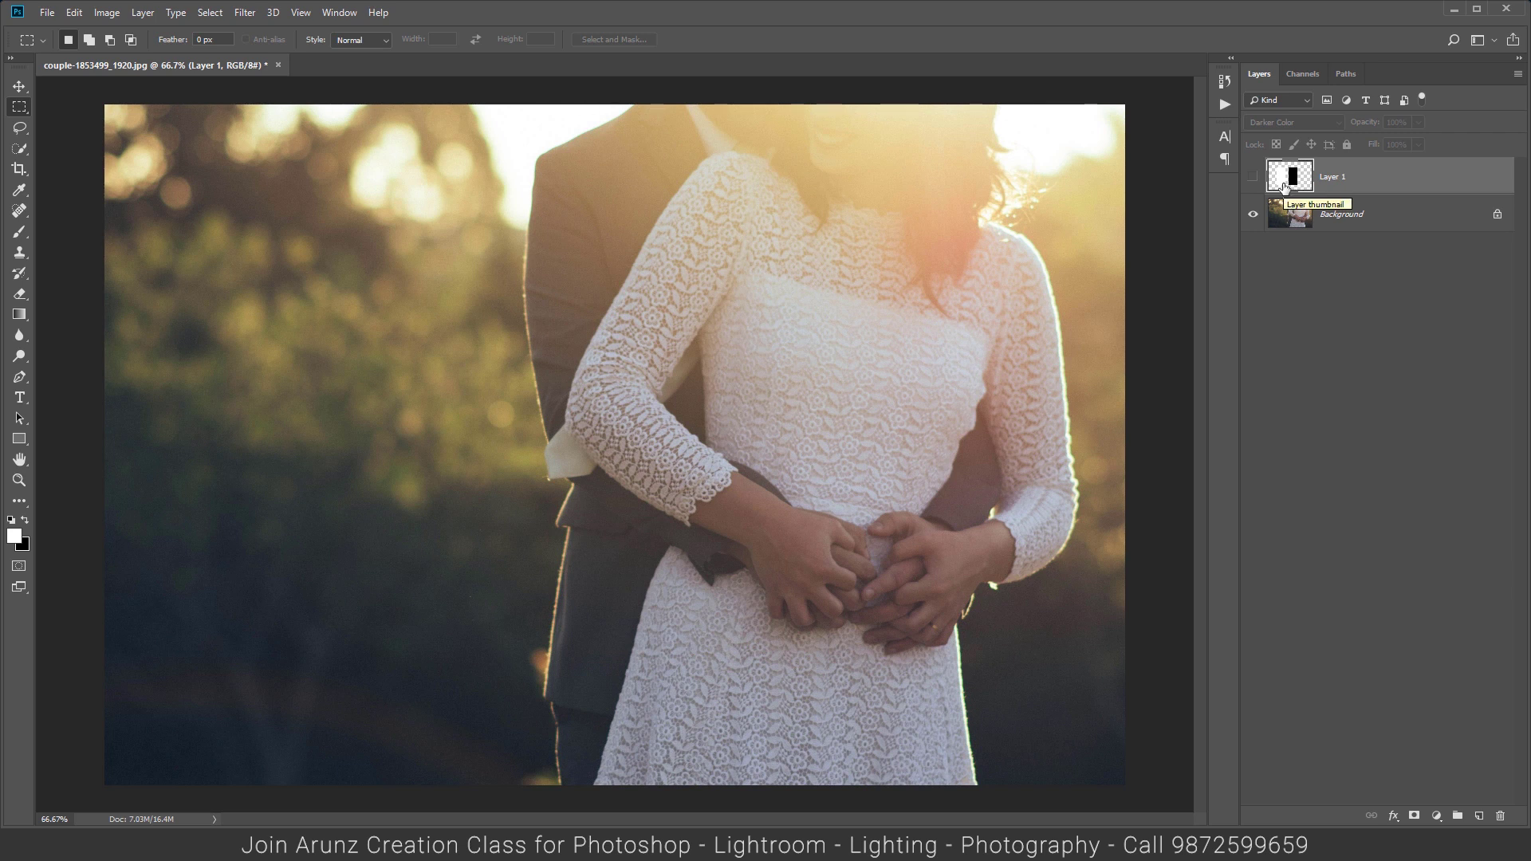
- Paste the blurred light-leak image as layer h above the Background
left_click(1317, 216)
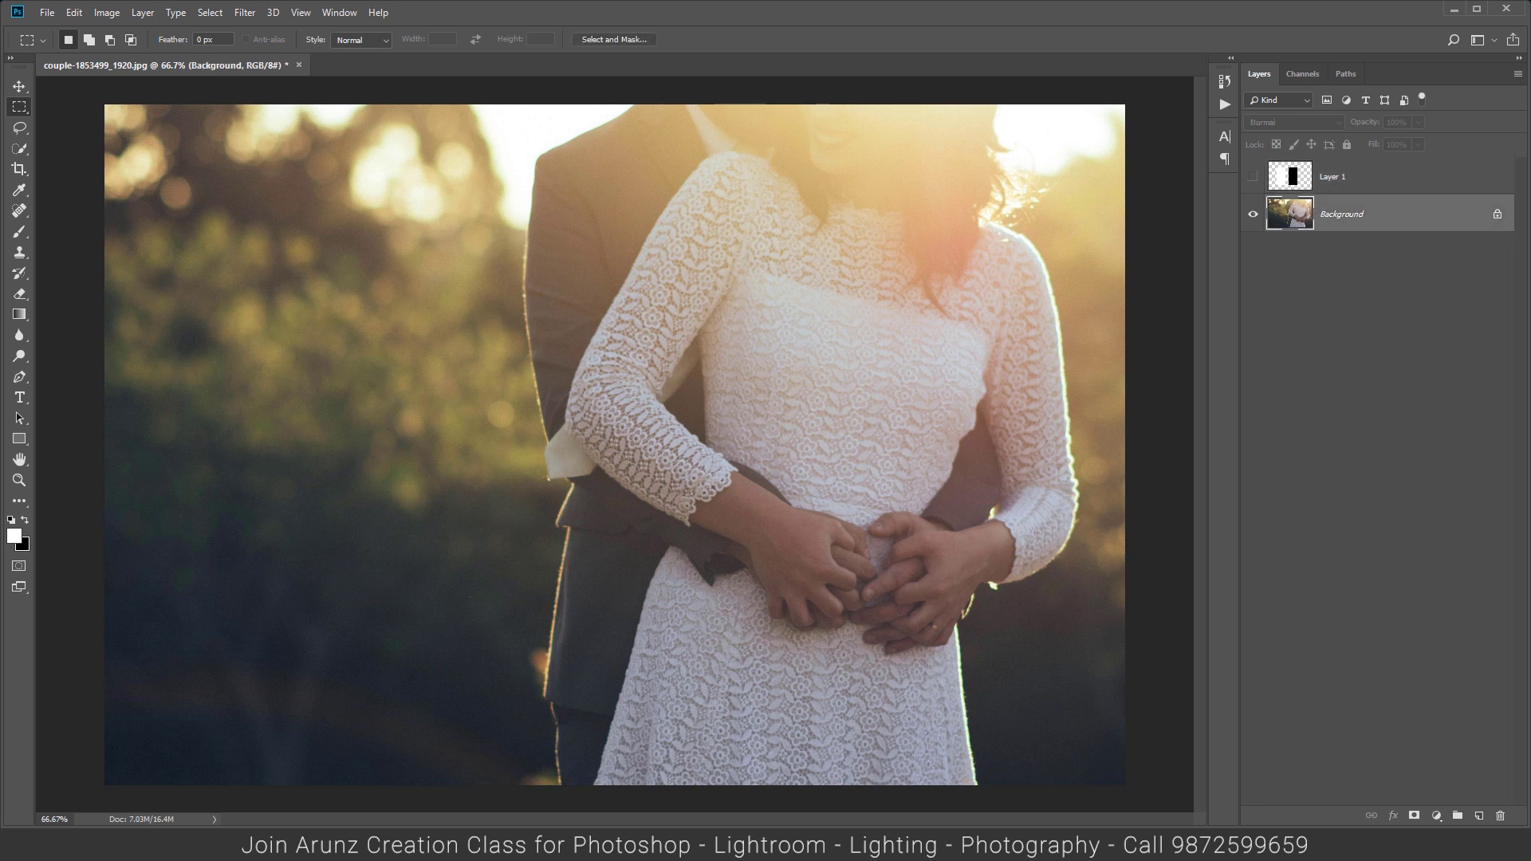
key("ctrl+v")
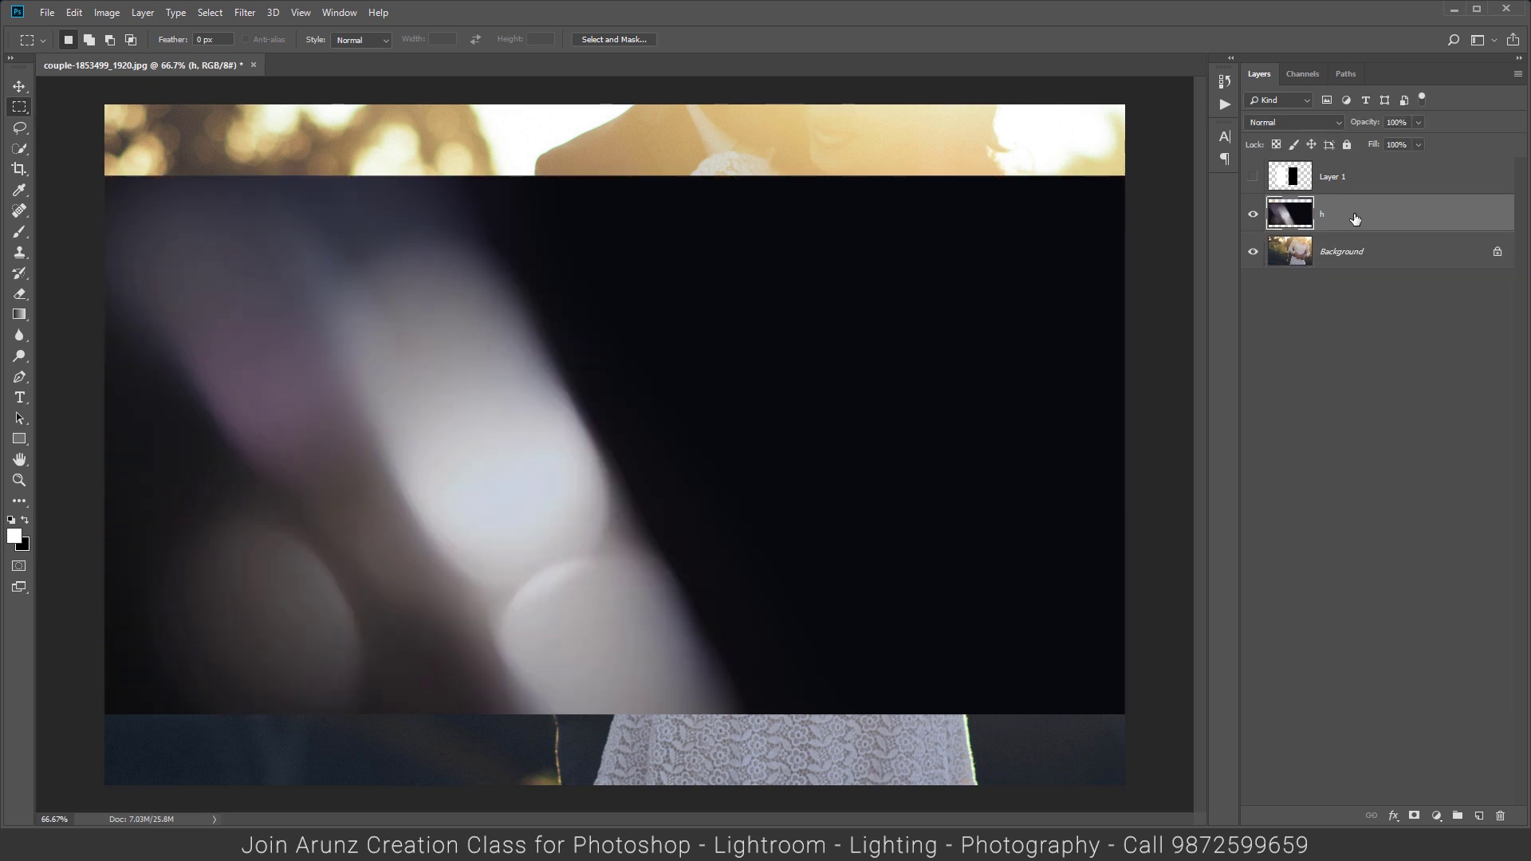
- Delete Layer 1 and toggle layer h's visibility to check the light leak
left_click(1360, 190)
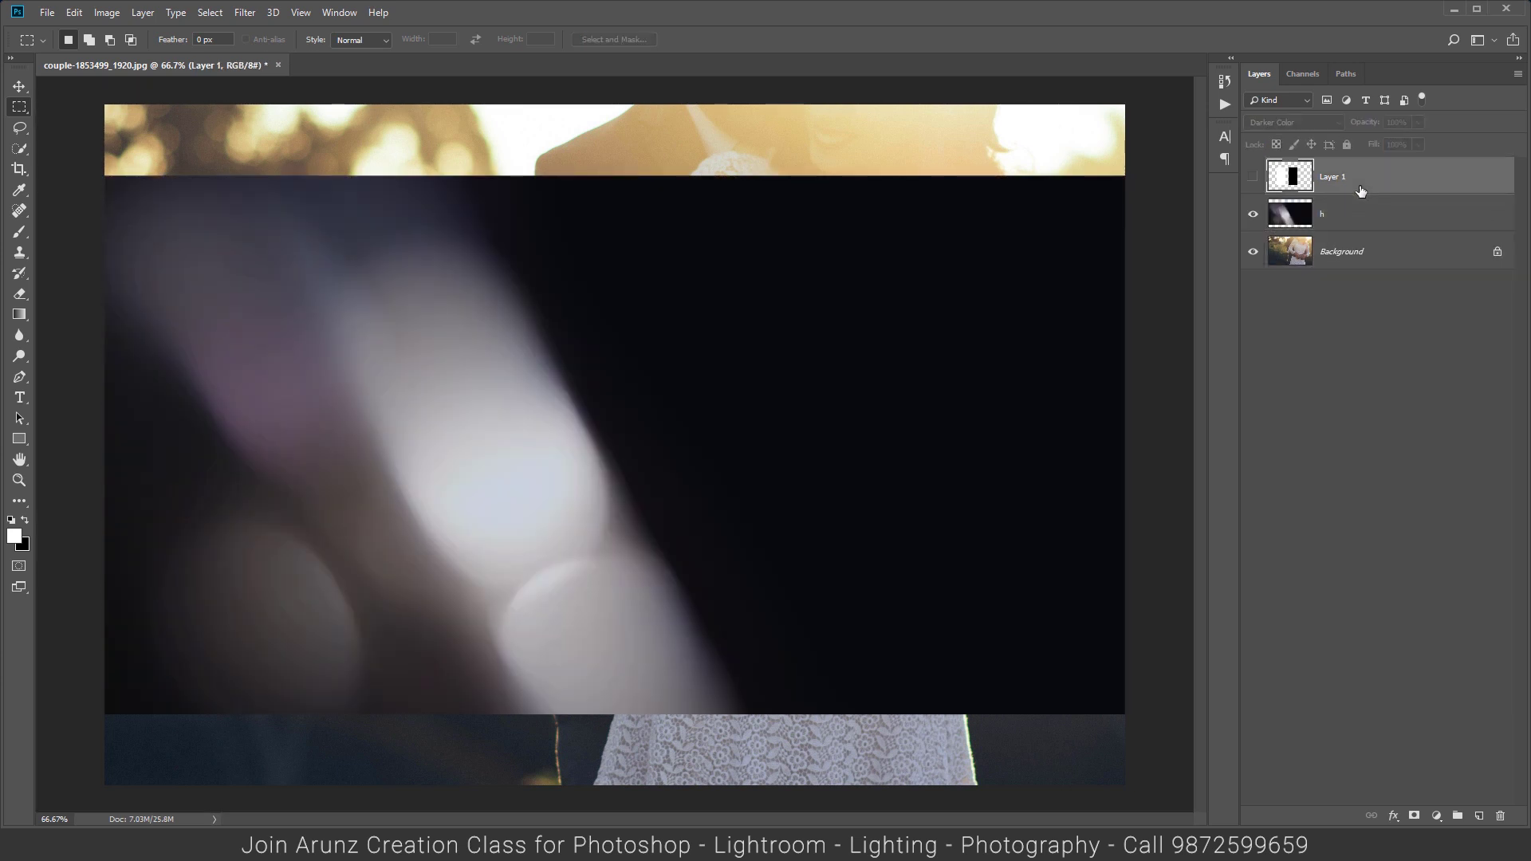
key("Delete")
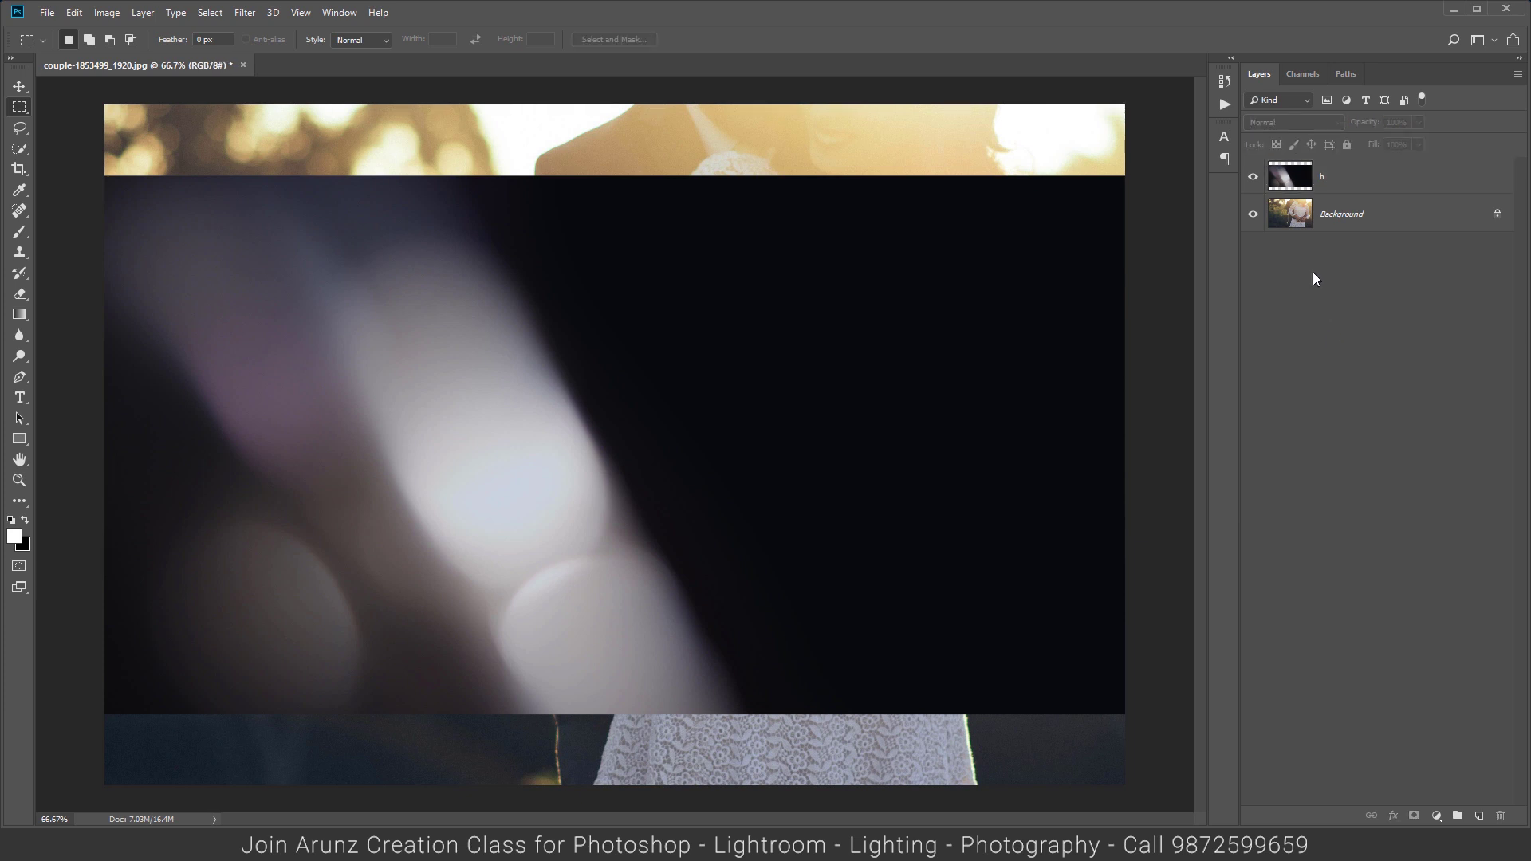
left_click(1254, 178)
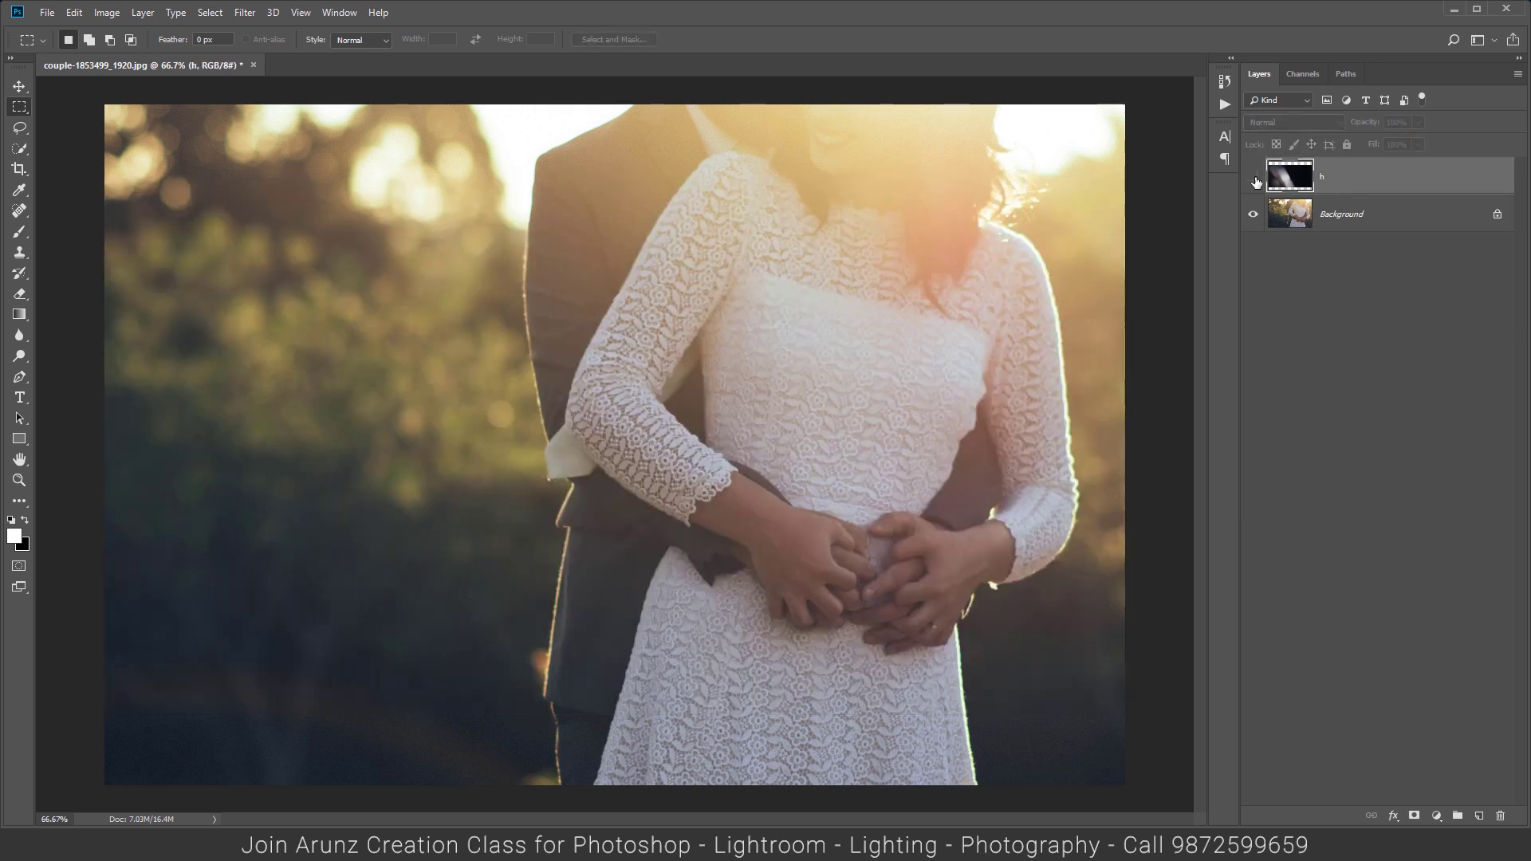
left_click(1252, 178)
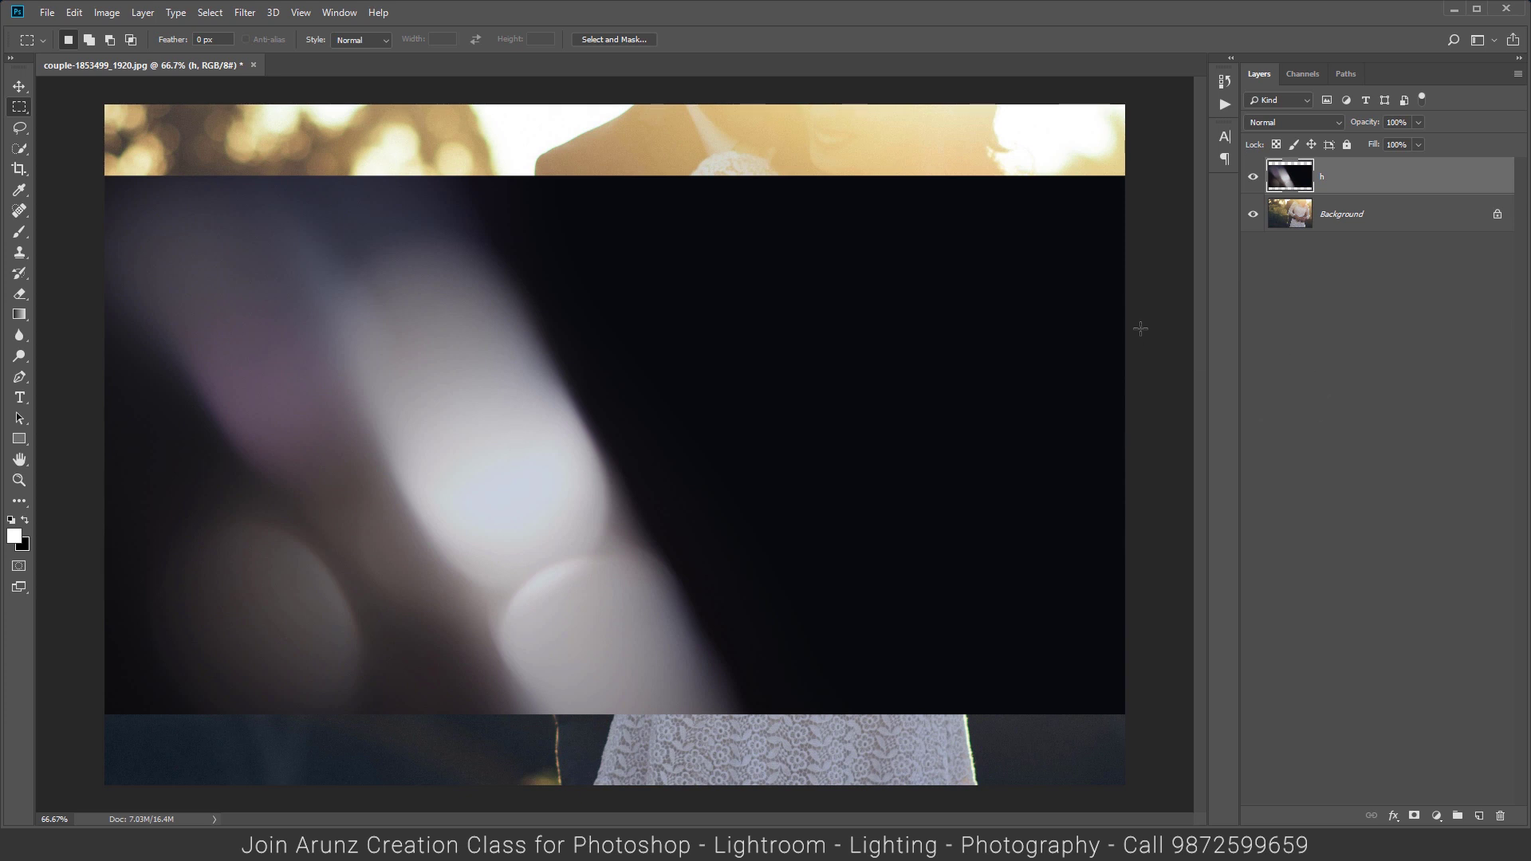
- Scale layer h to about 128% so it covers the photo, then fit the view
key("ctrl+t")
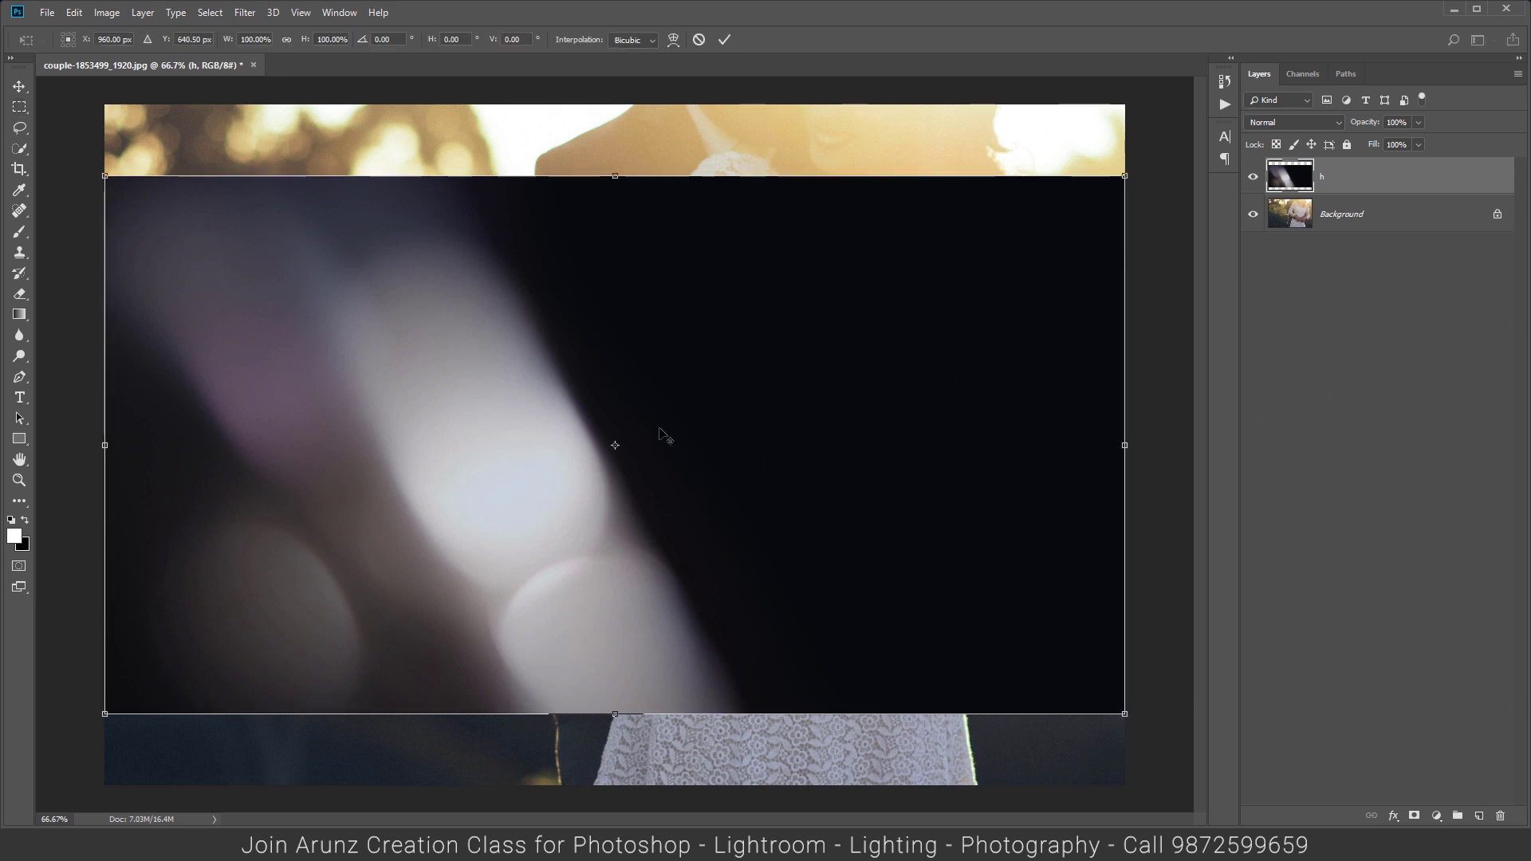
scroll(666, 435, "down", 3)
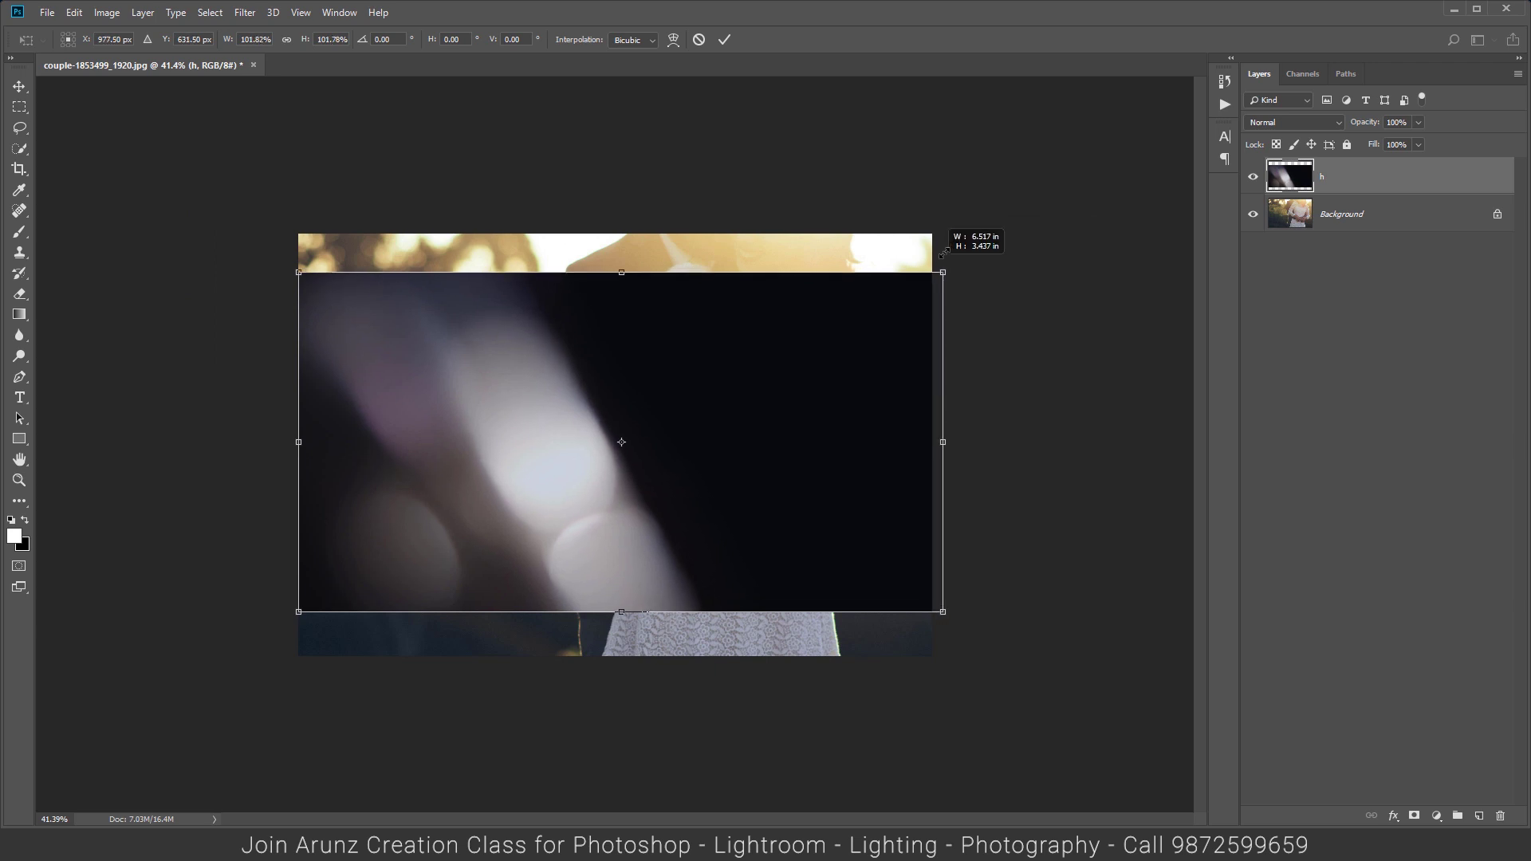
left_click_drag(934, 274, 1018, 177)
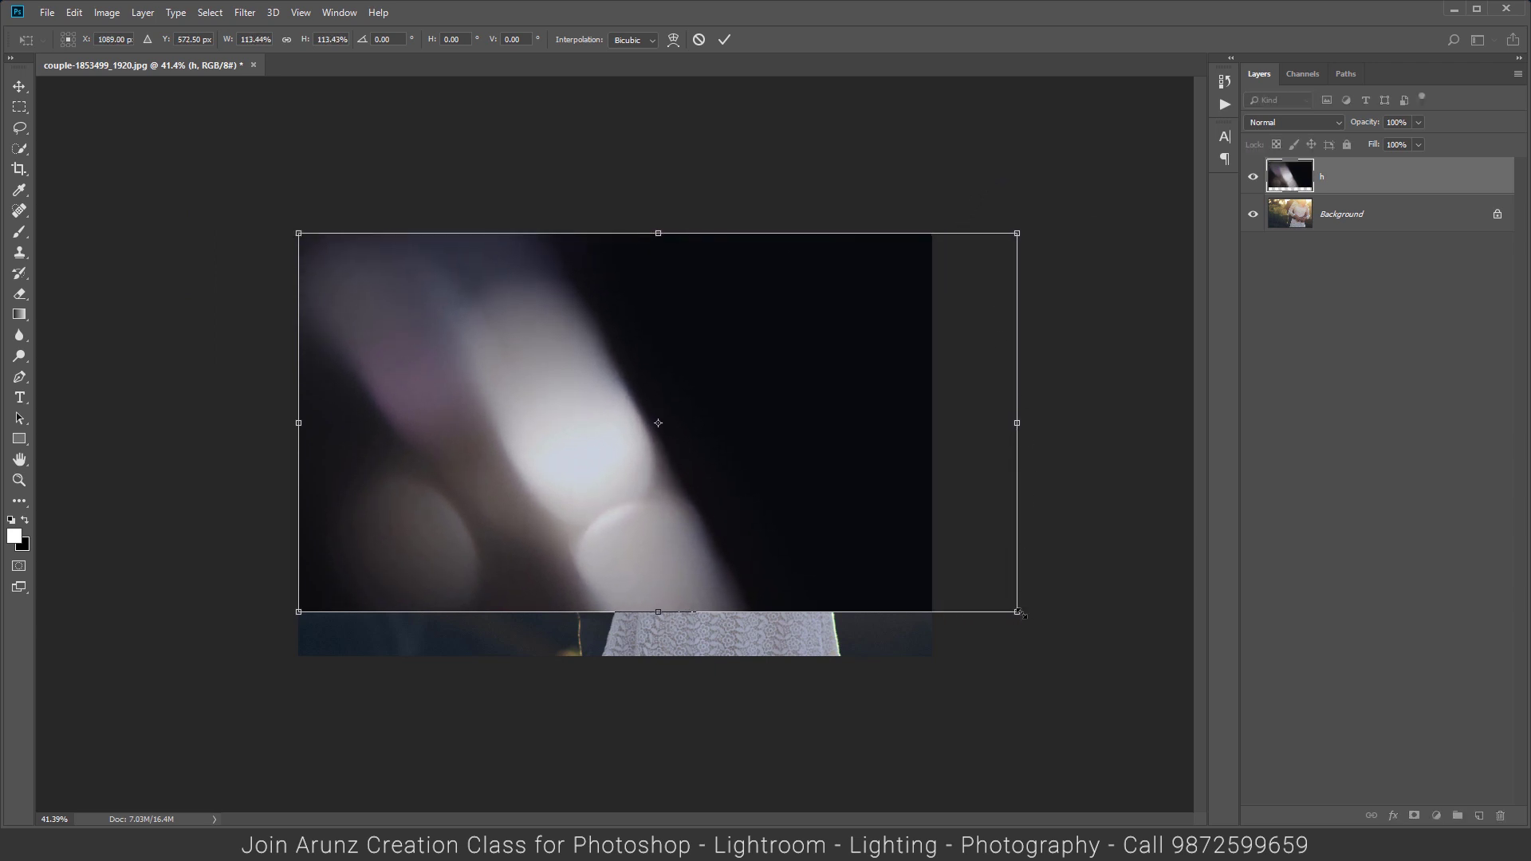
left_click_drag(1029, 611, 1108, 662)
left_click_drag(1003, 528, 888, 528)
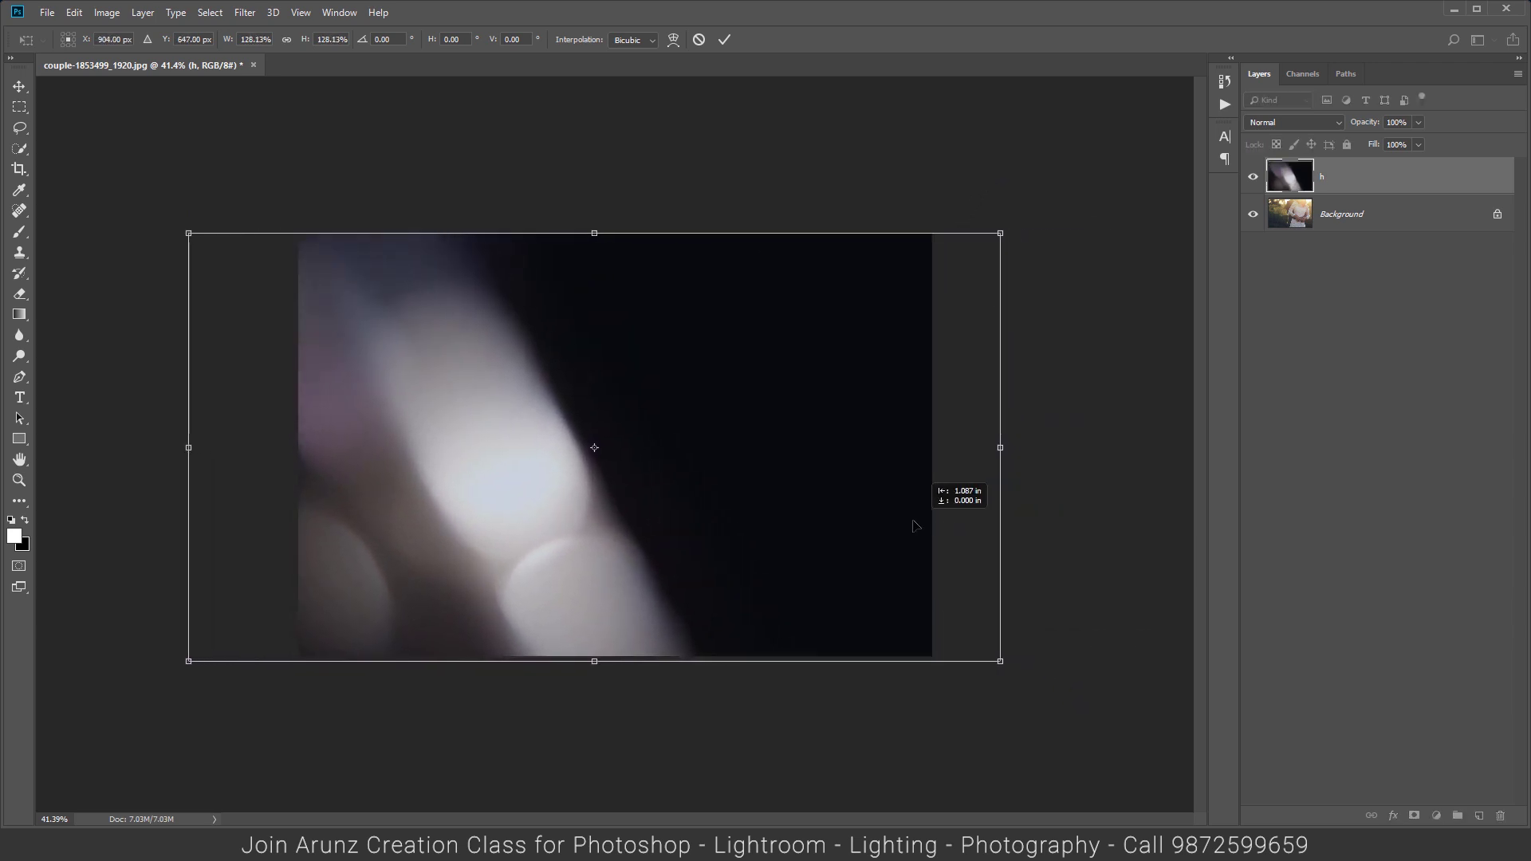
left_click(725, 40)
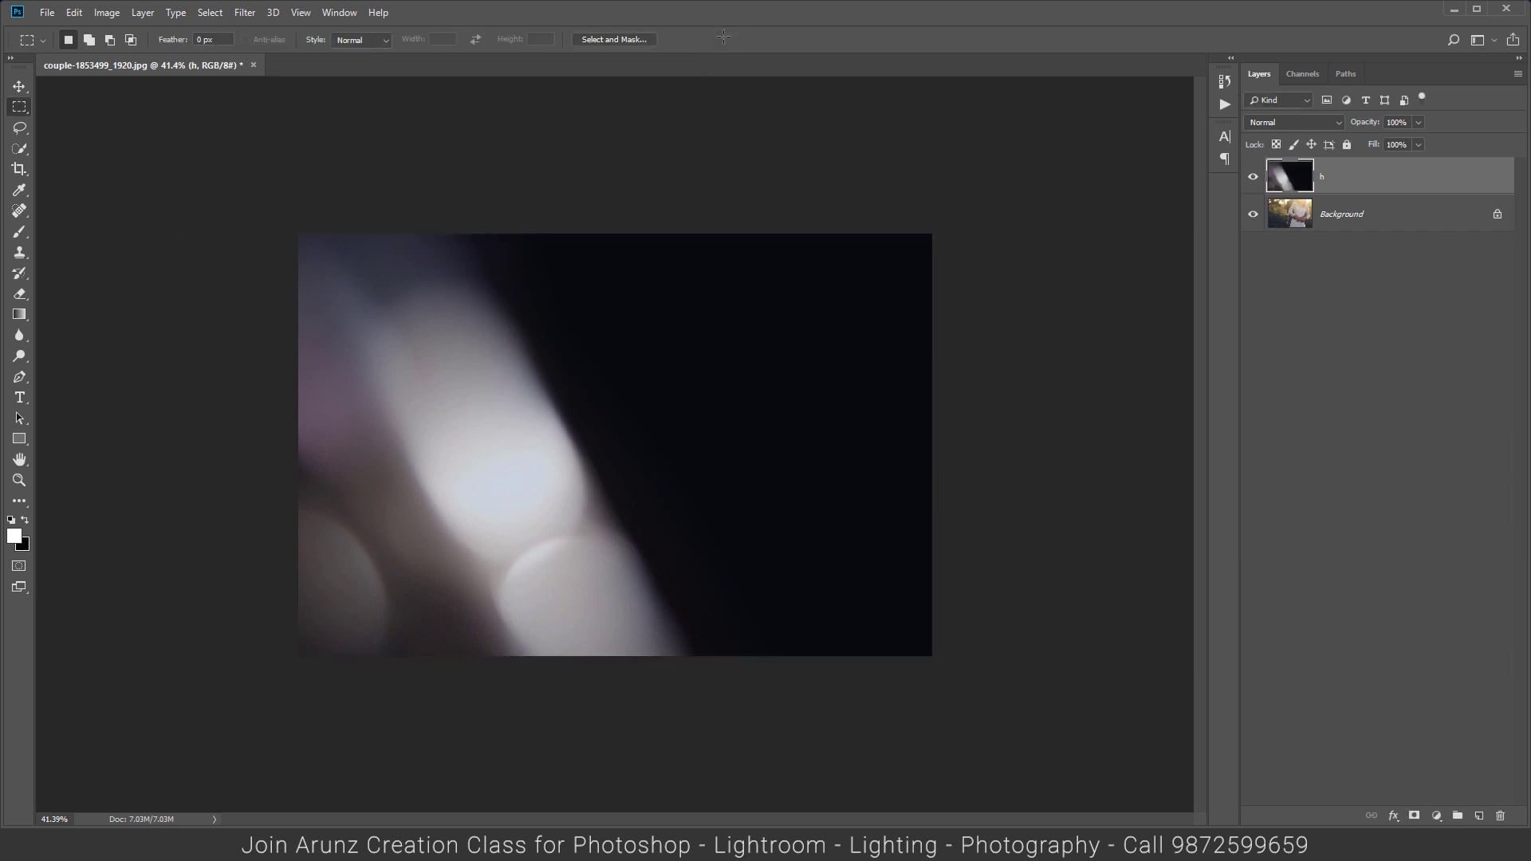
key("ctrl+0")
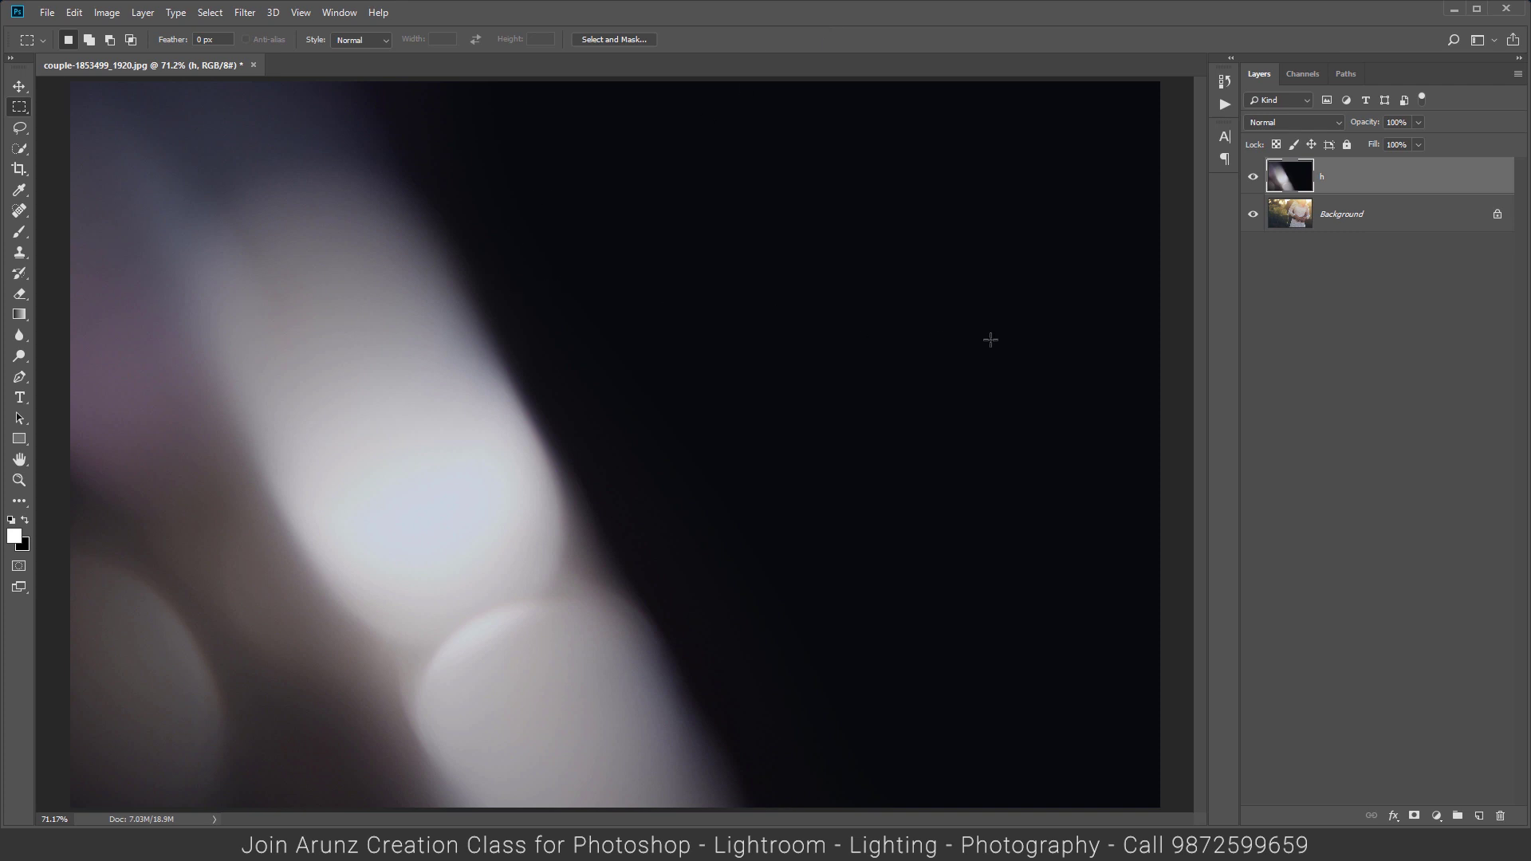
- Bring up the blend-mode list for layer h in the Layers panel
left_click(1341, 379)
left_click(1301, 163)
left_click(1303, 124)
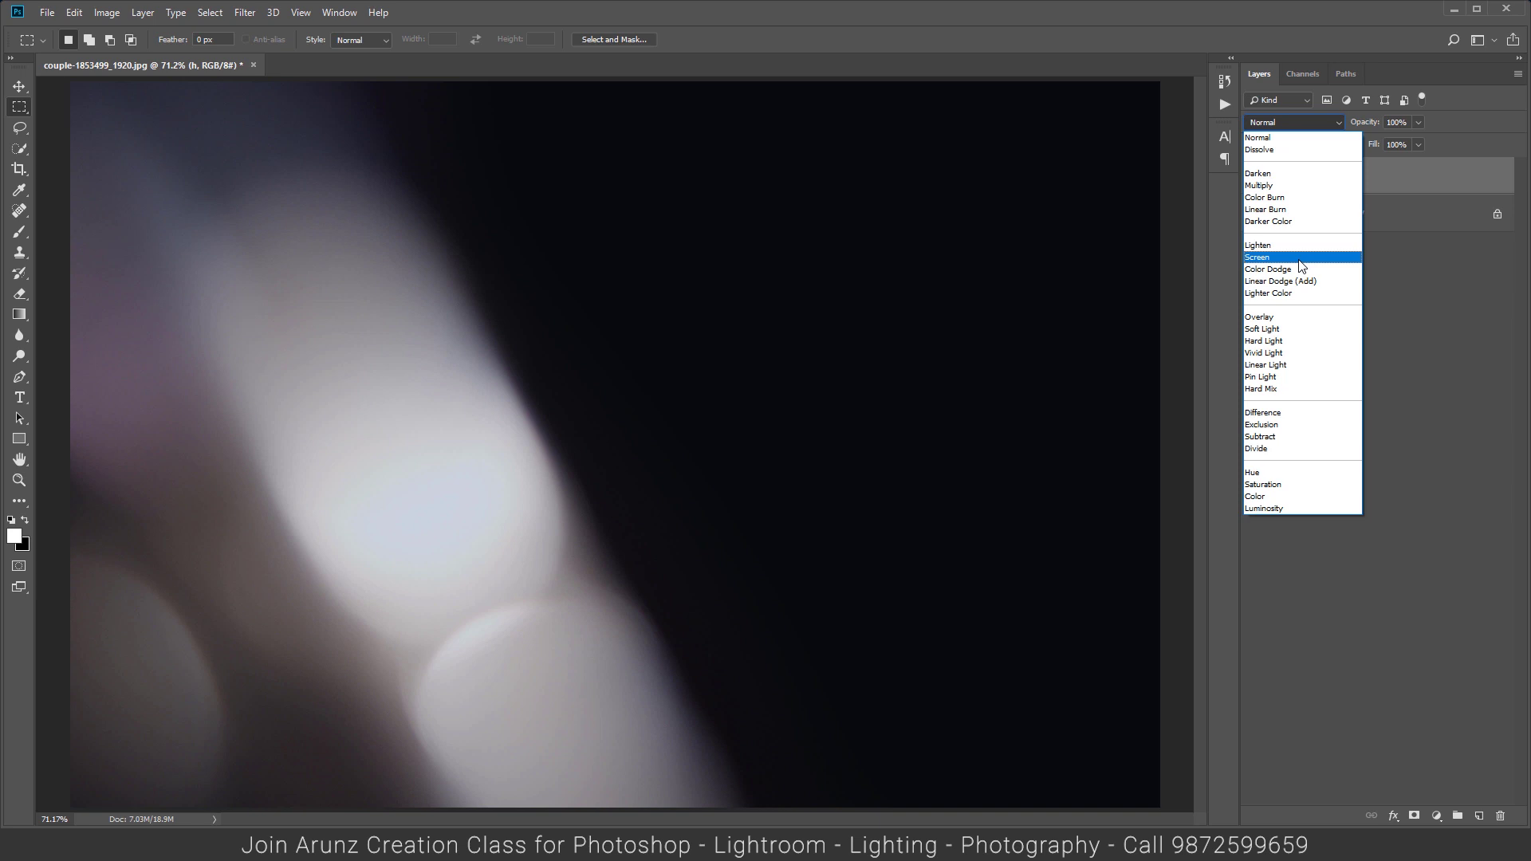
- Set layer h to Screen blending and toggle it to compare
left_click(1299, 258)
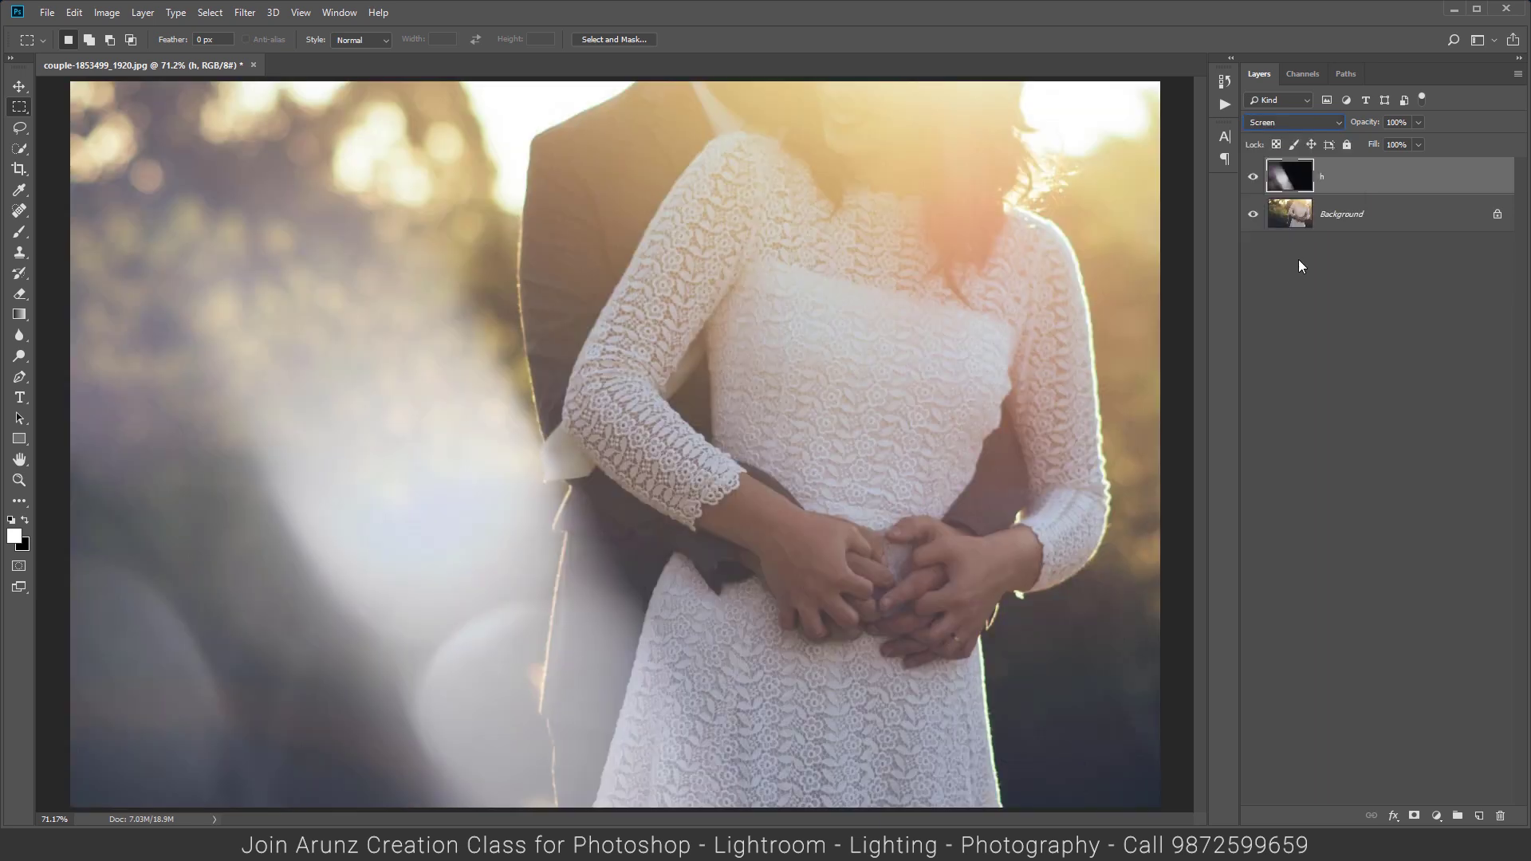
left_click(1250, 178)
- Add a Color Balance adjustment layer clipped to the light-leak layer h
left_click(1437, 816)
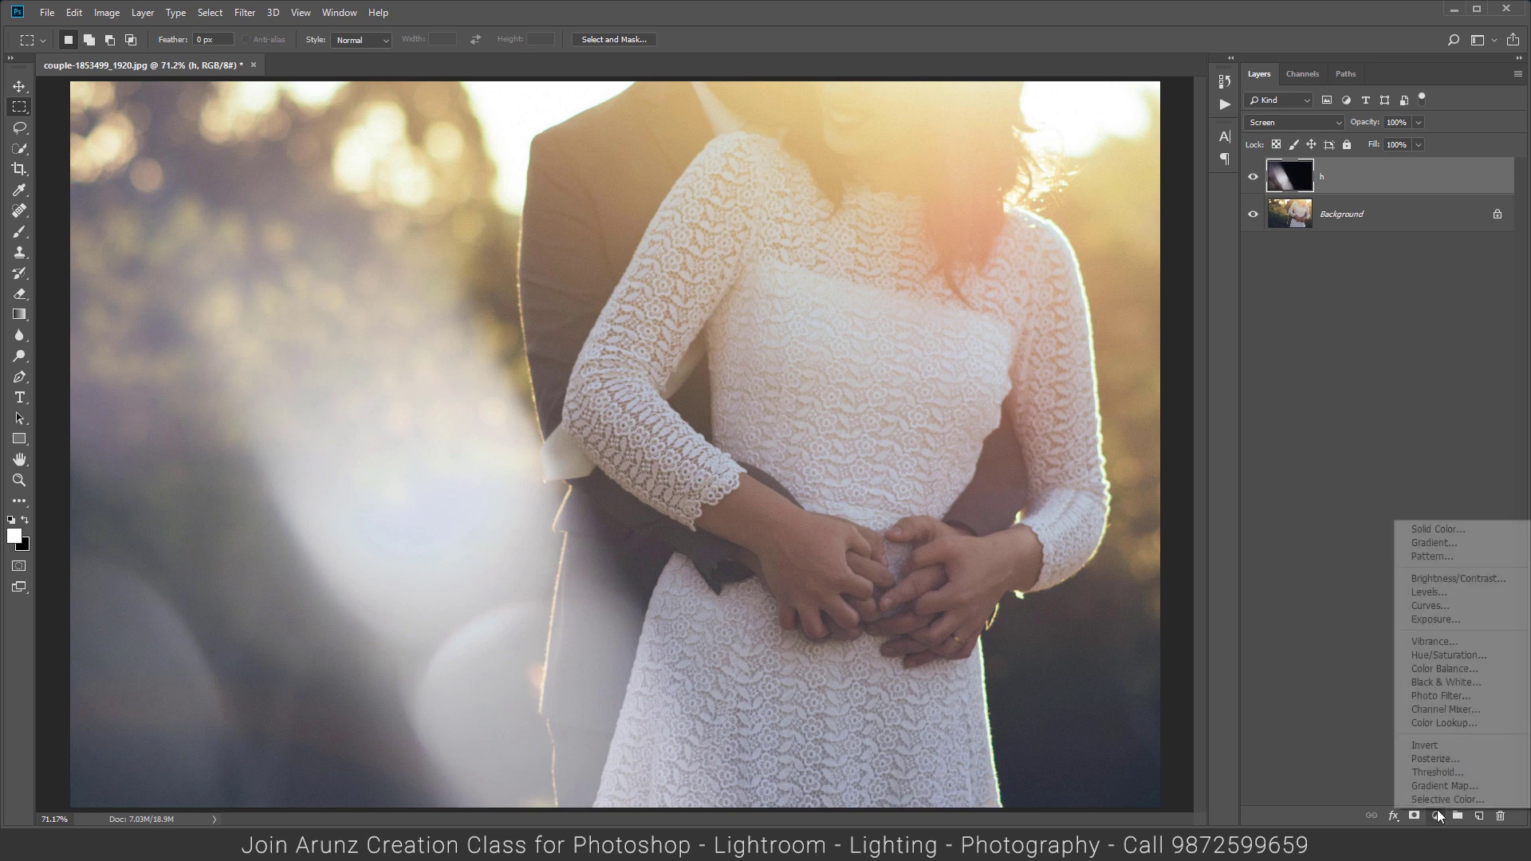
left_click(1460, 673)
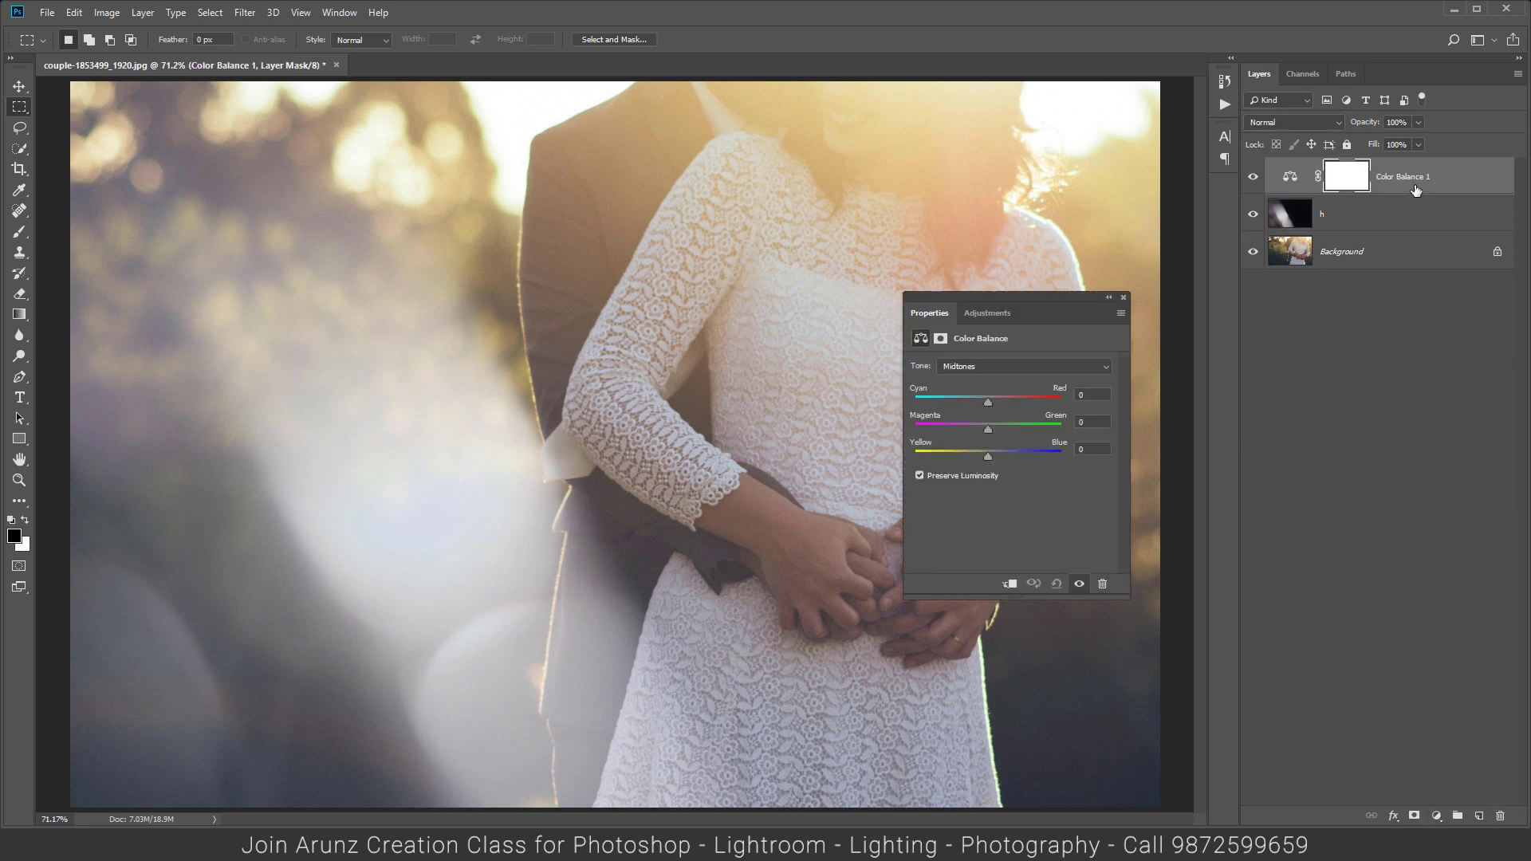
right_click(1414, 181)
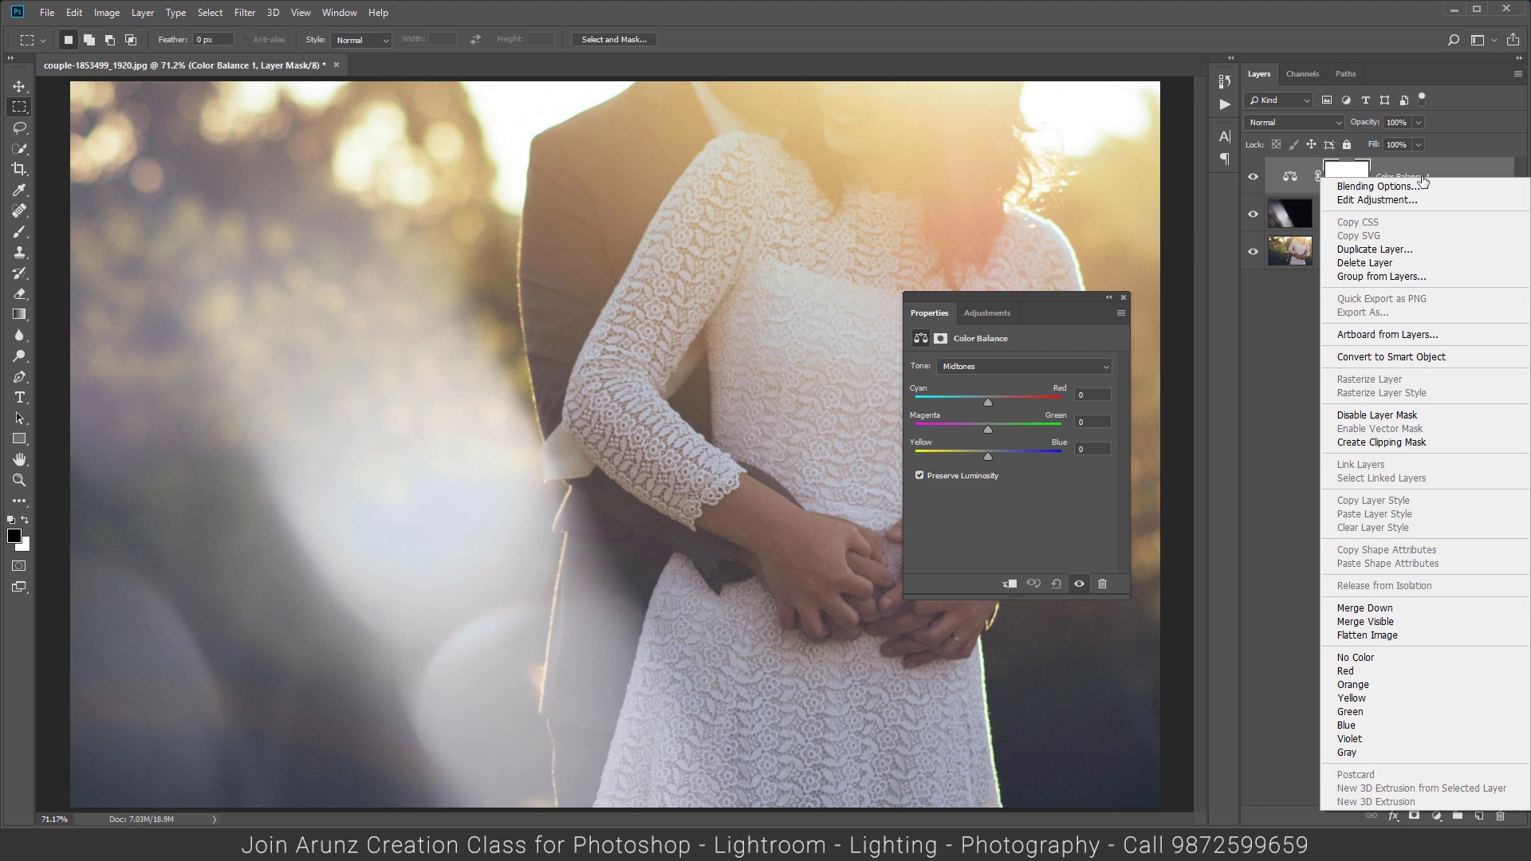
left_click(1388, 440)
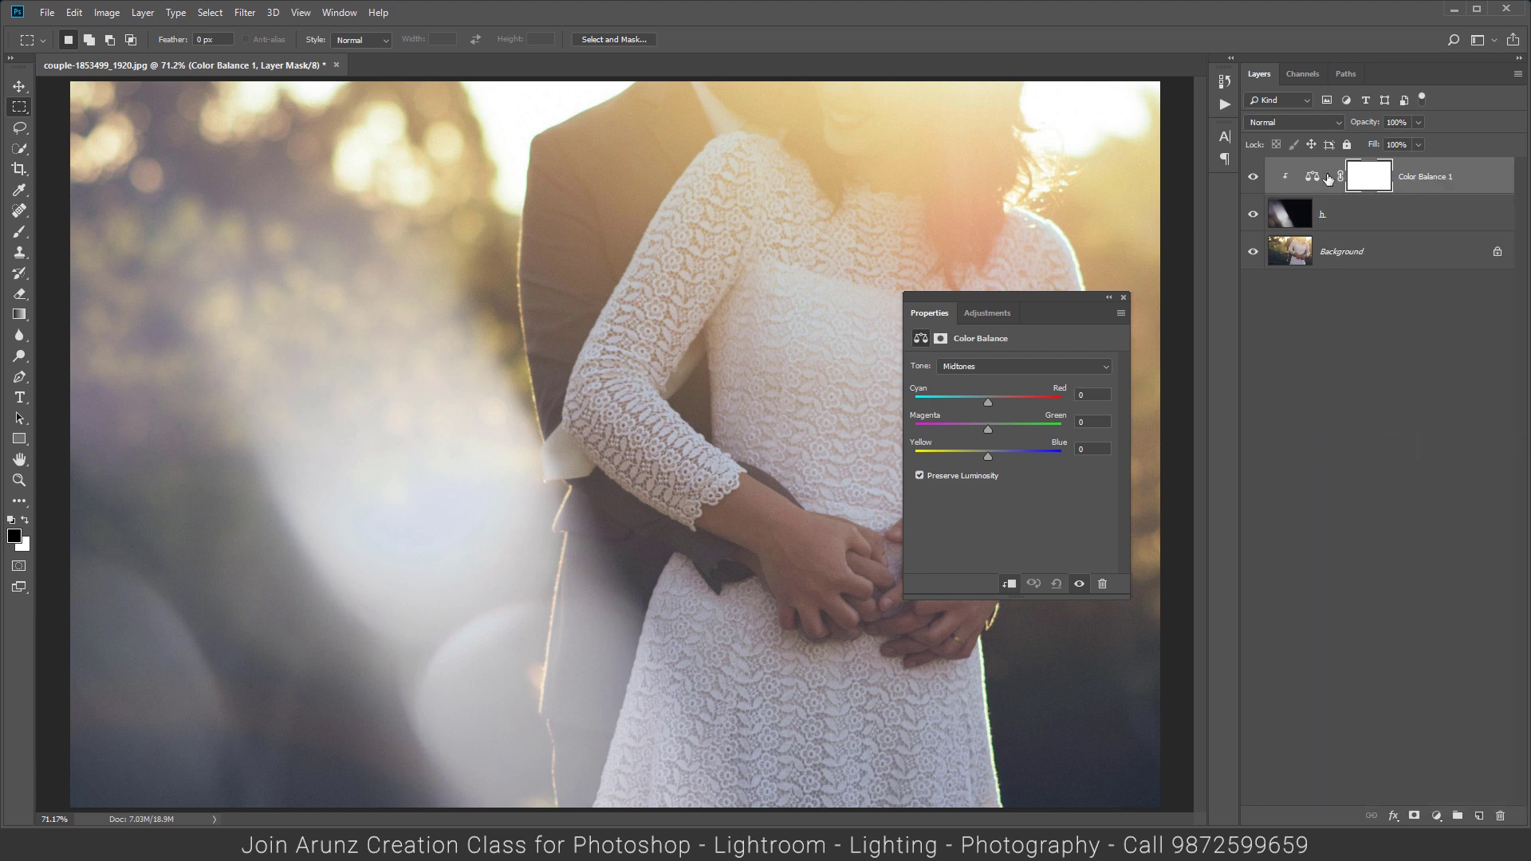
- Reopen the Color Balance 1 properties and move the panel aside
left_click(1406, 184)
left_click(1376, 222)
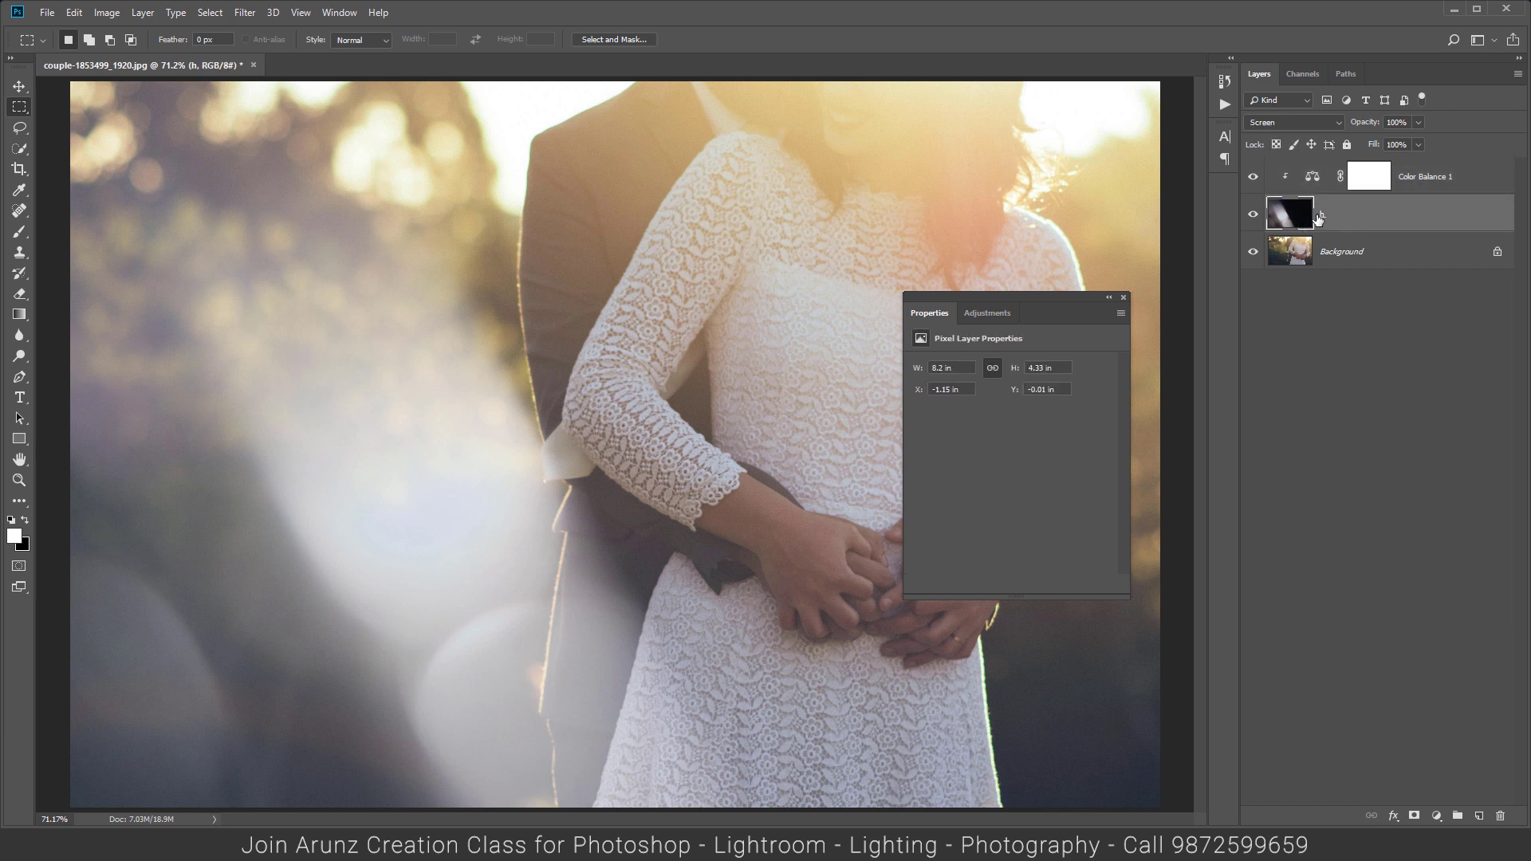
left_click(1123, 297)
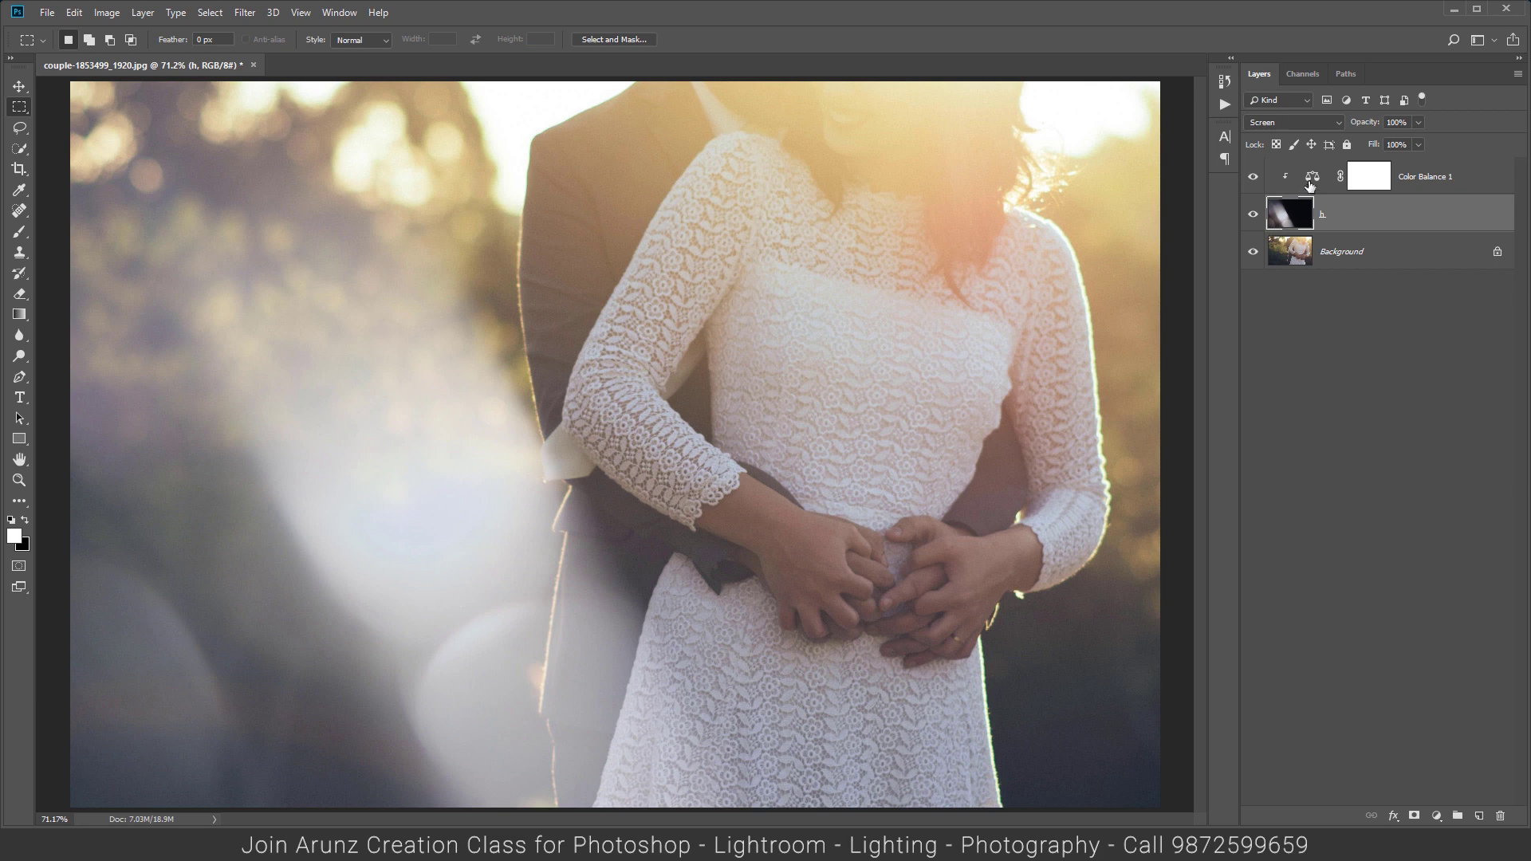
double_click(1310, 180)
mouse_move(1043, 303)
left_mouse_down()
mouse_move(1248, 363)
mouse_move(1071, 470)
left_mouse_up()
- Shift the highlights toward yellow and red, ending around −57 yellow and +38 red
left_click(1018, 524)
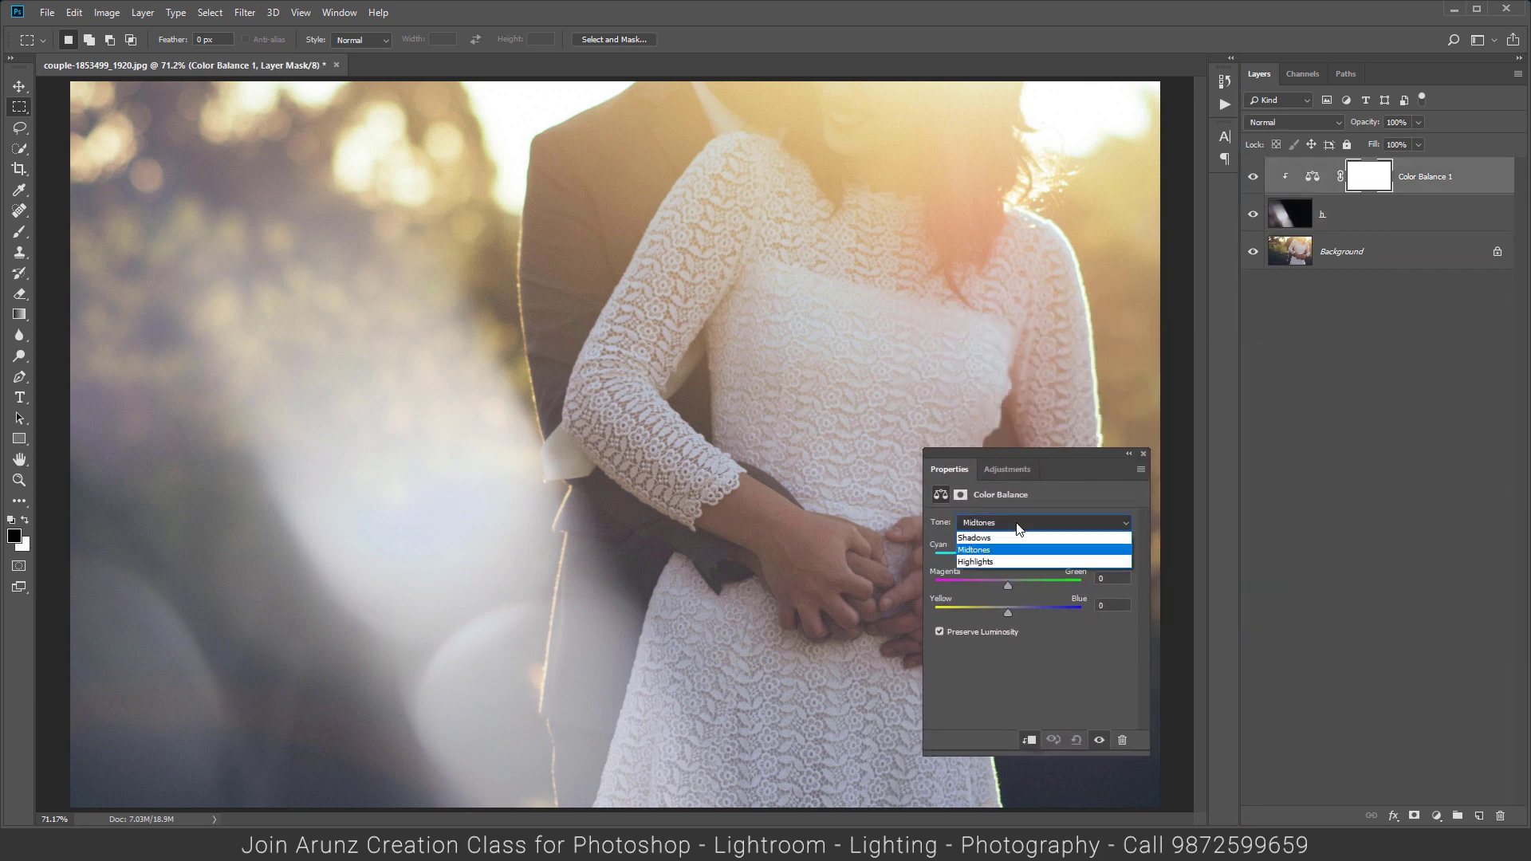
left_click(996, 562)
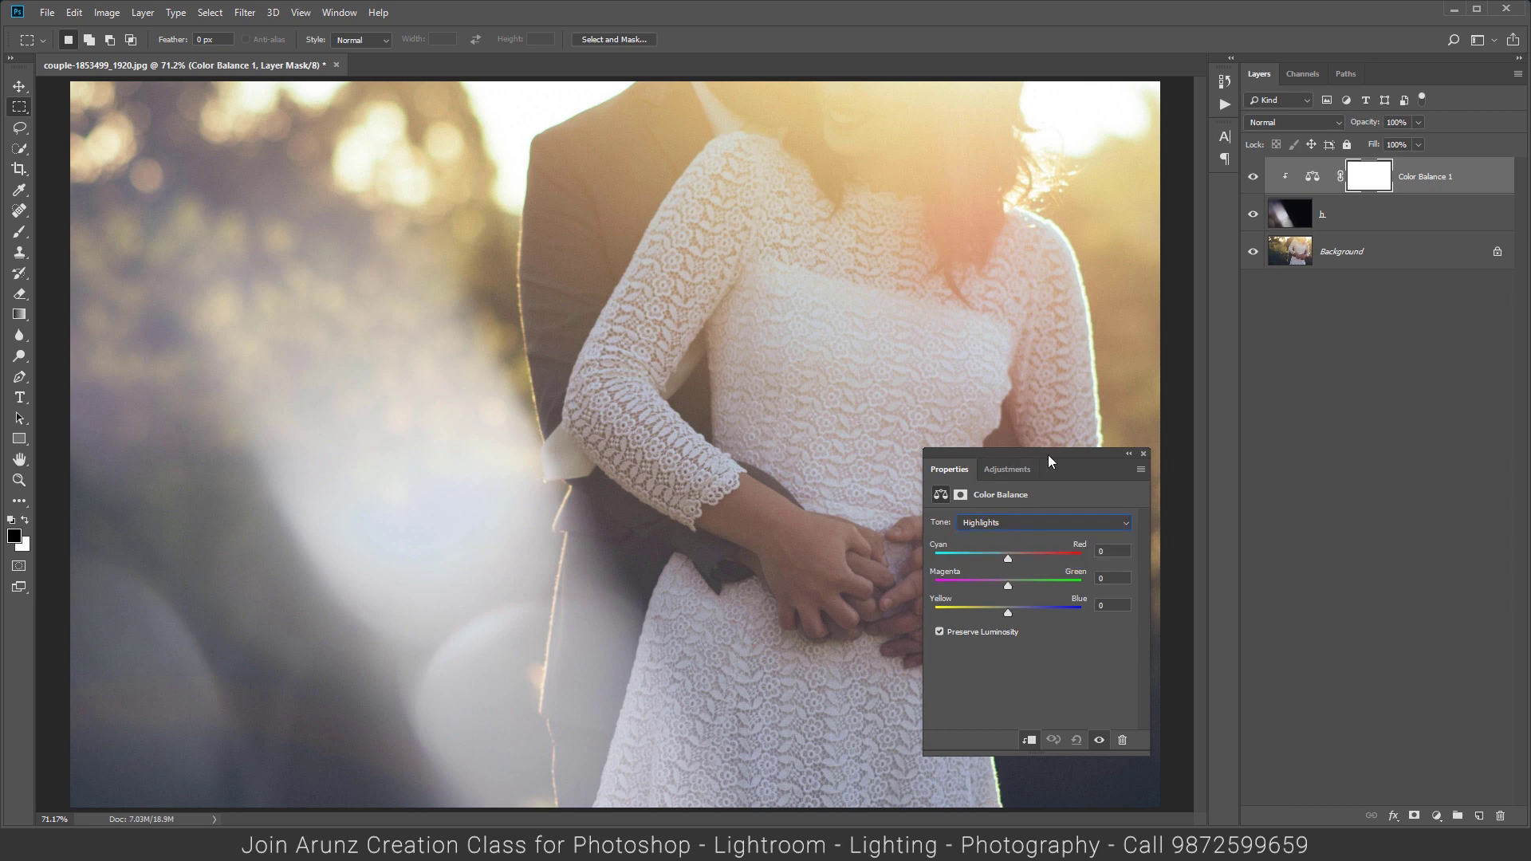
left_click_drag(1047, 454, 1025, 454)
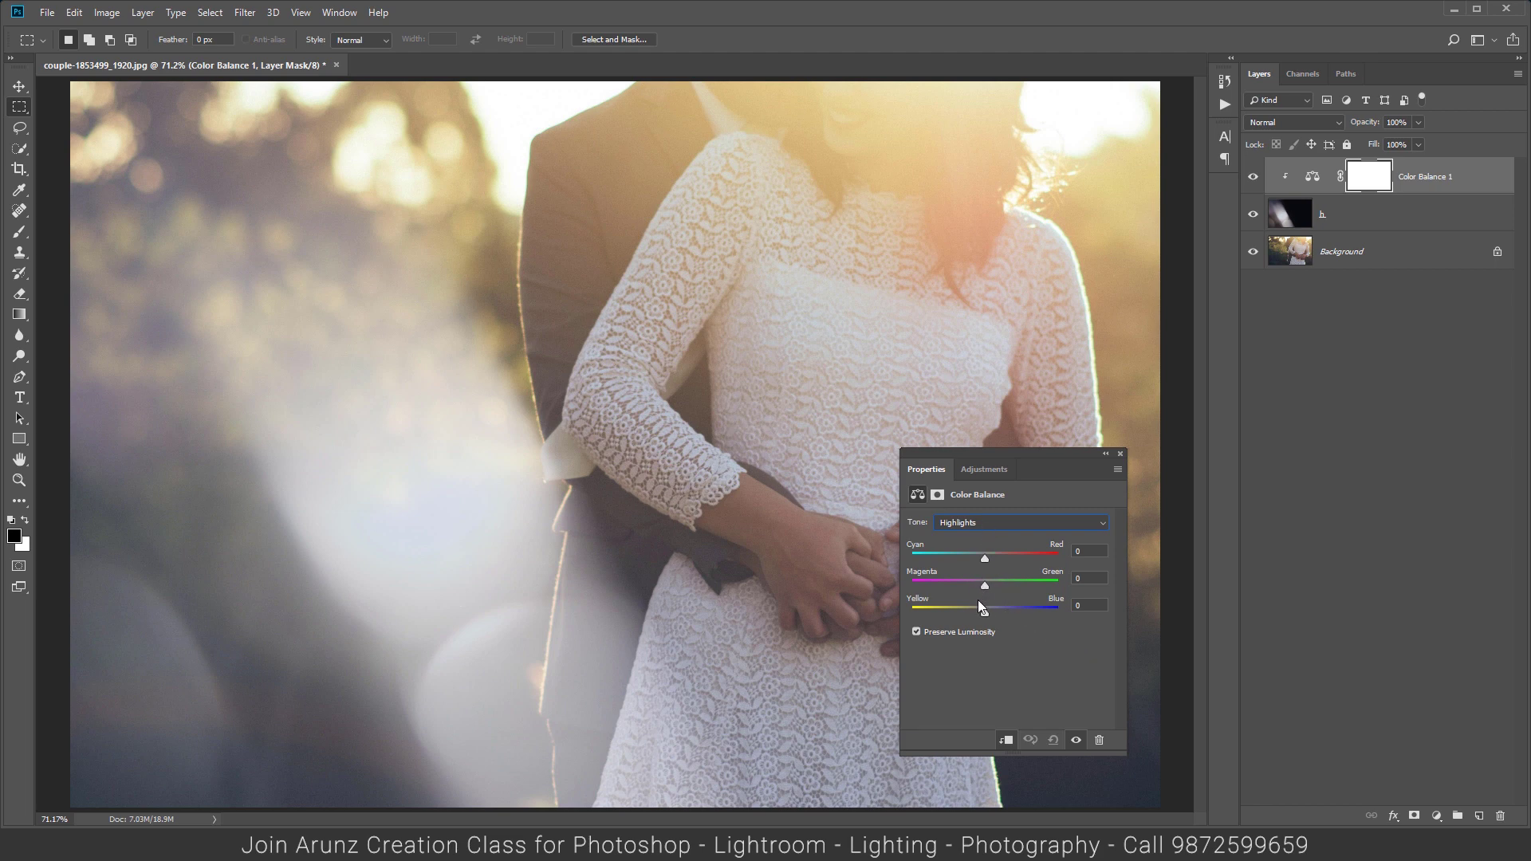
left_click_drag(985, 613, 941, 609)
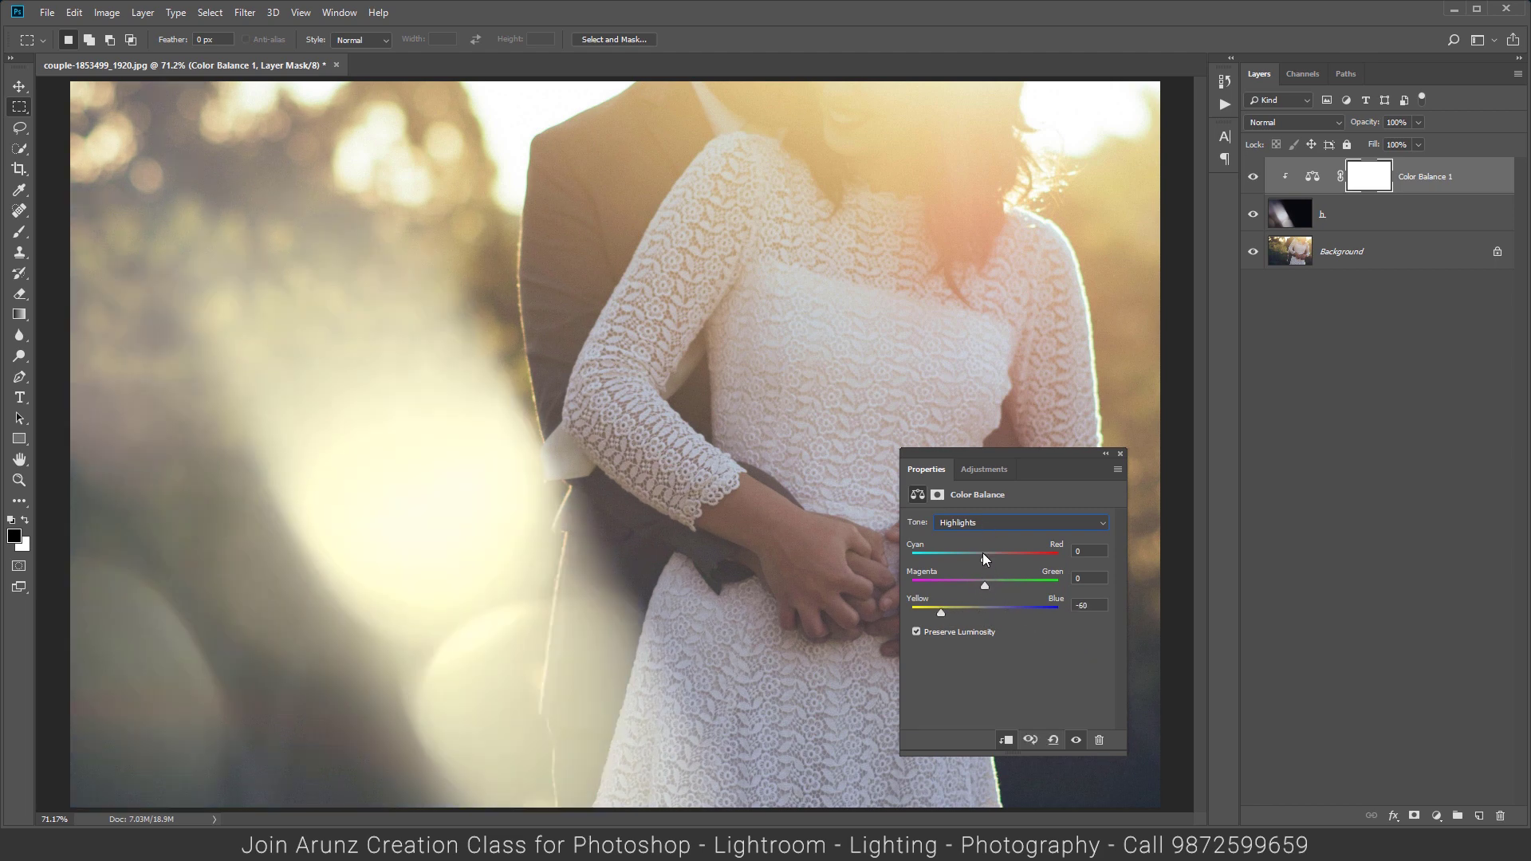
left_click_drag(986, 551, 1017, 556)
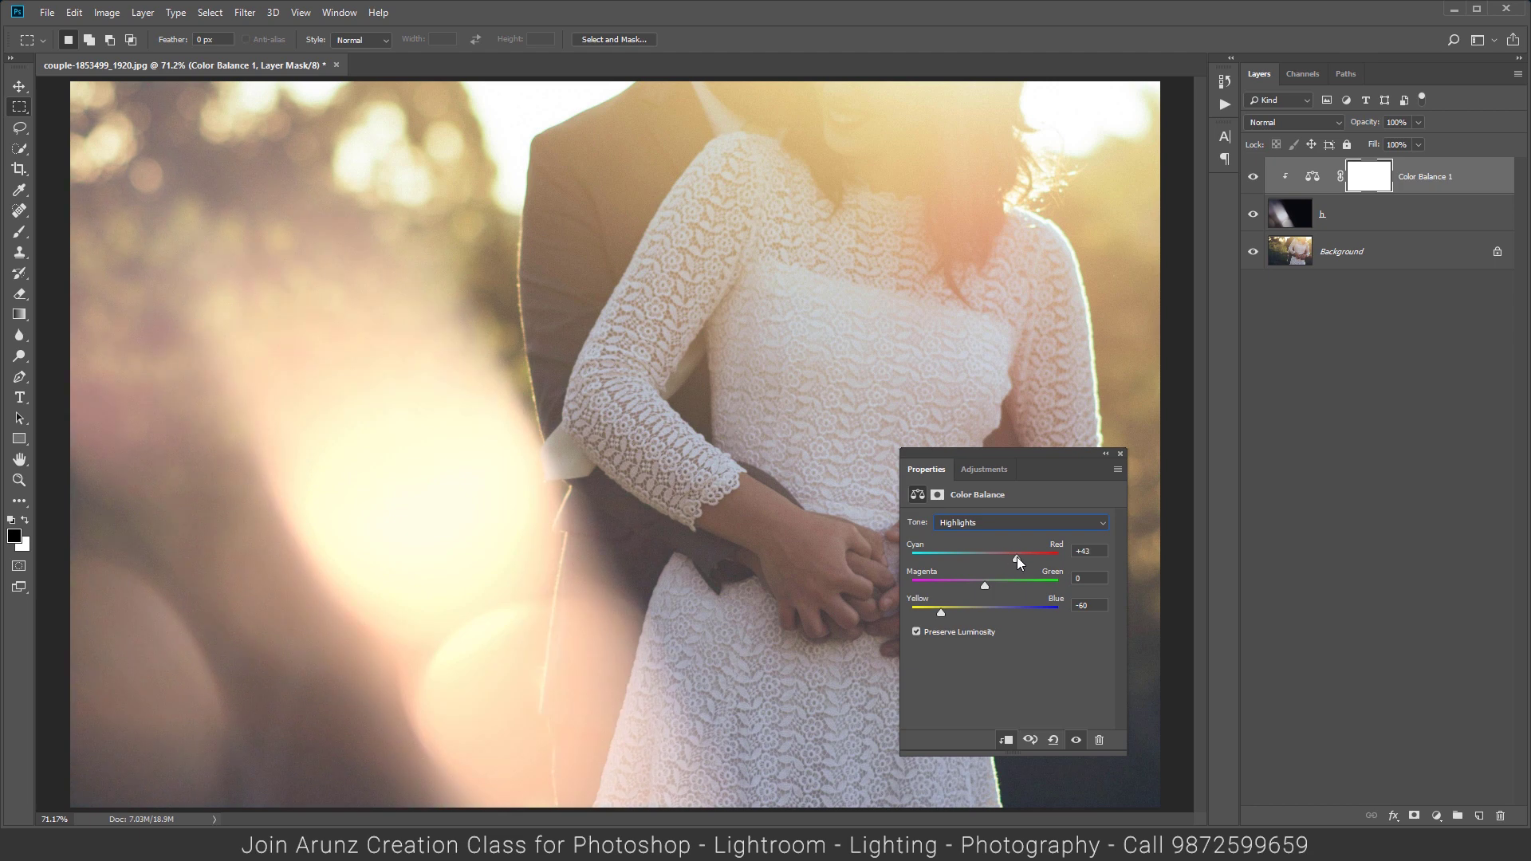
mouse_move(949, 613)
left_mouse_down()
mouse_move(964, 609)
mouse_move(945, 612)
left_mouse_up()
left_click_drag(1012, 556, 999, 562)
- Give the midtones a slight red shift and close the Color Balance properties
left_click(996, 523)
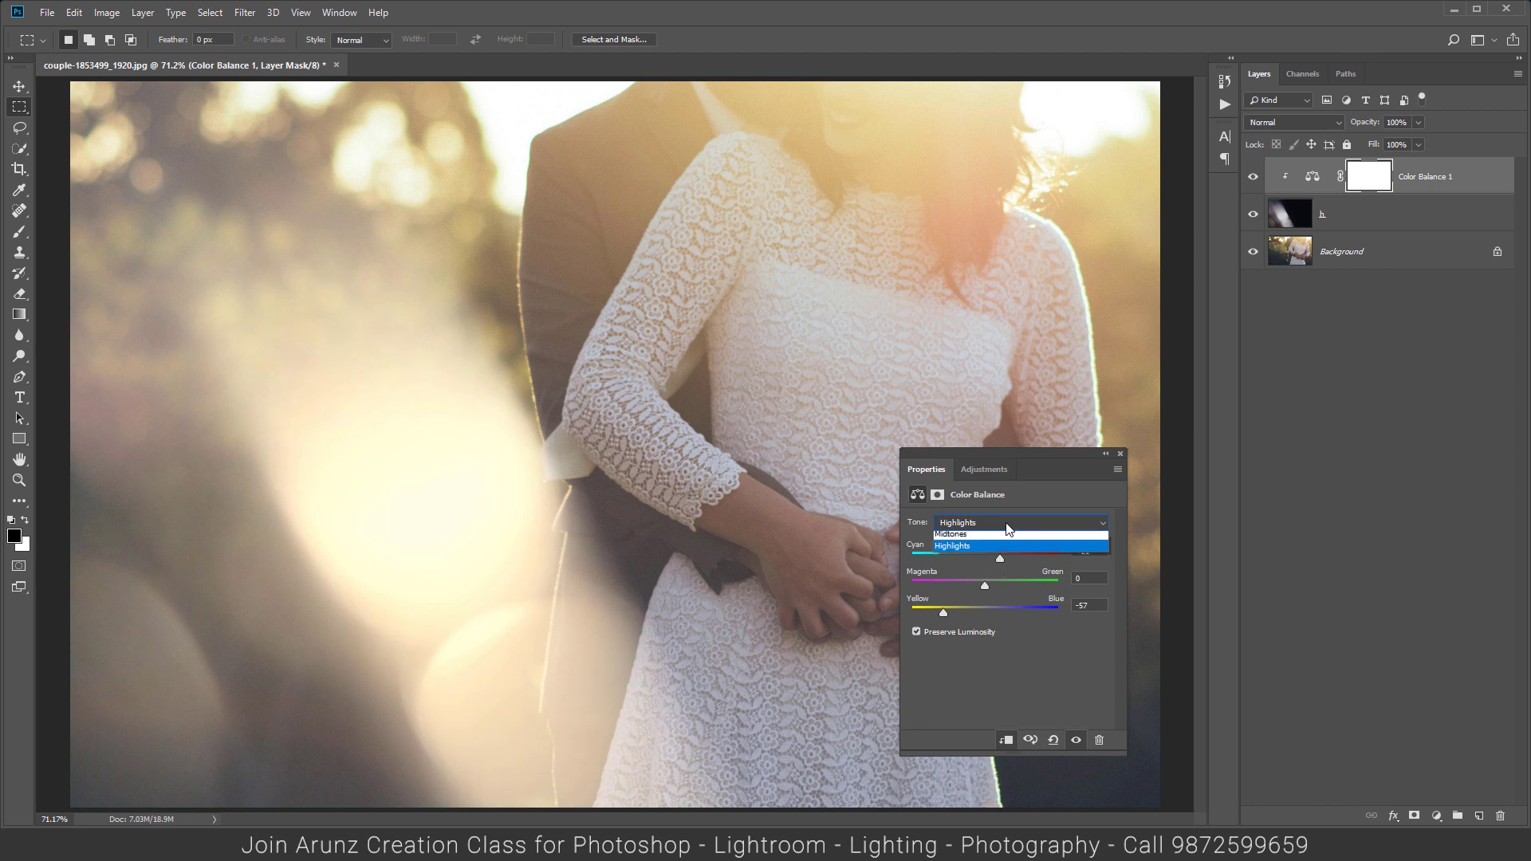
left_click(978, 550)
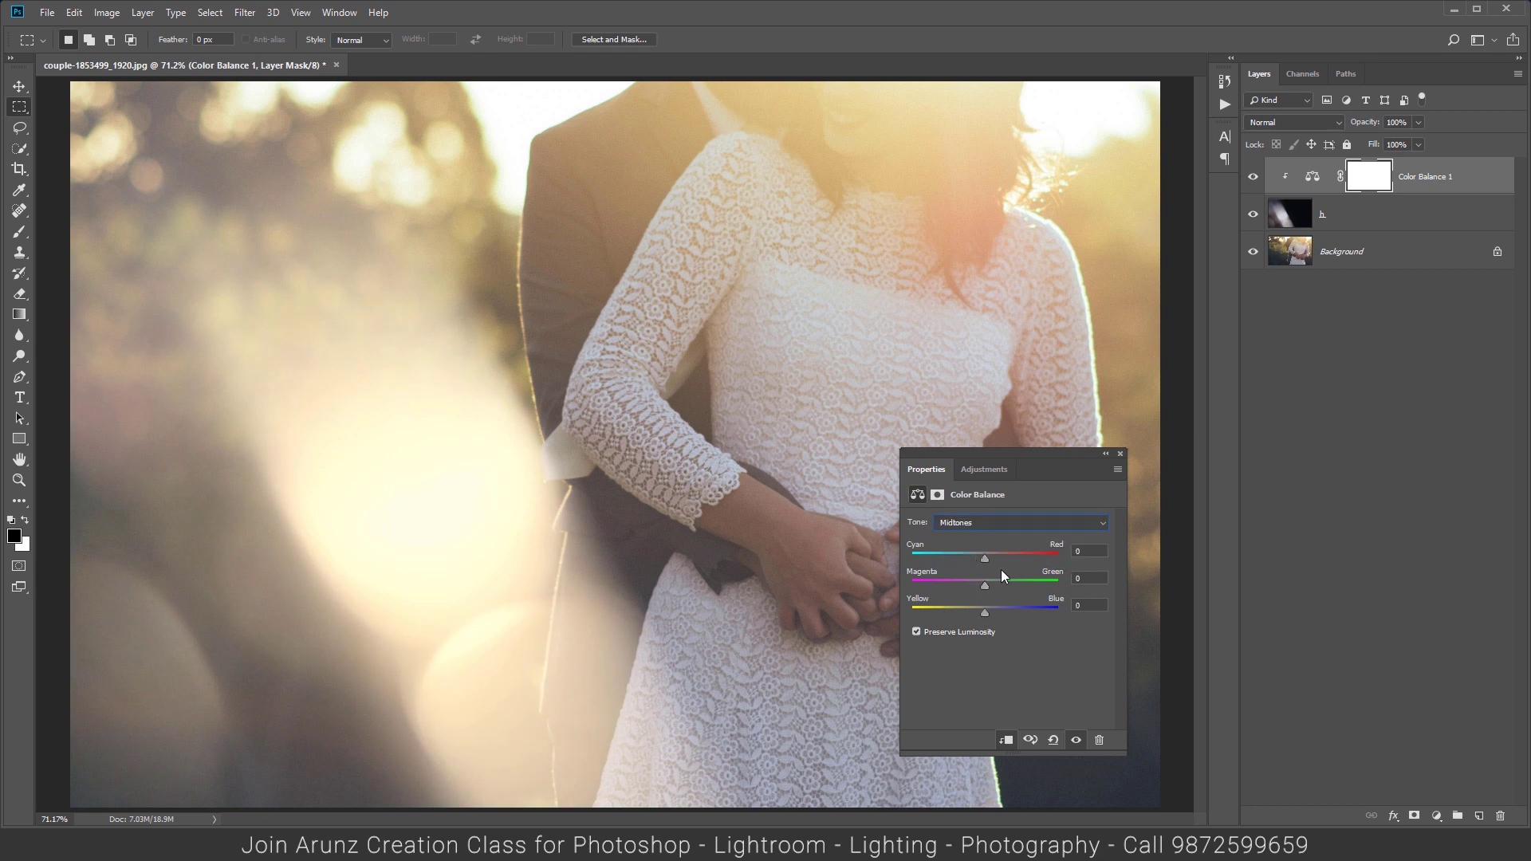
left_click_drag(986, 560, 965, 611)
left_click(1120, 453)
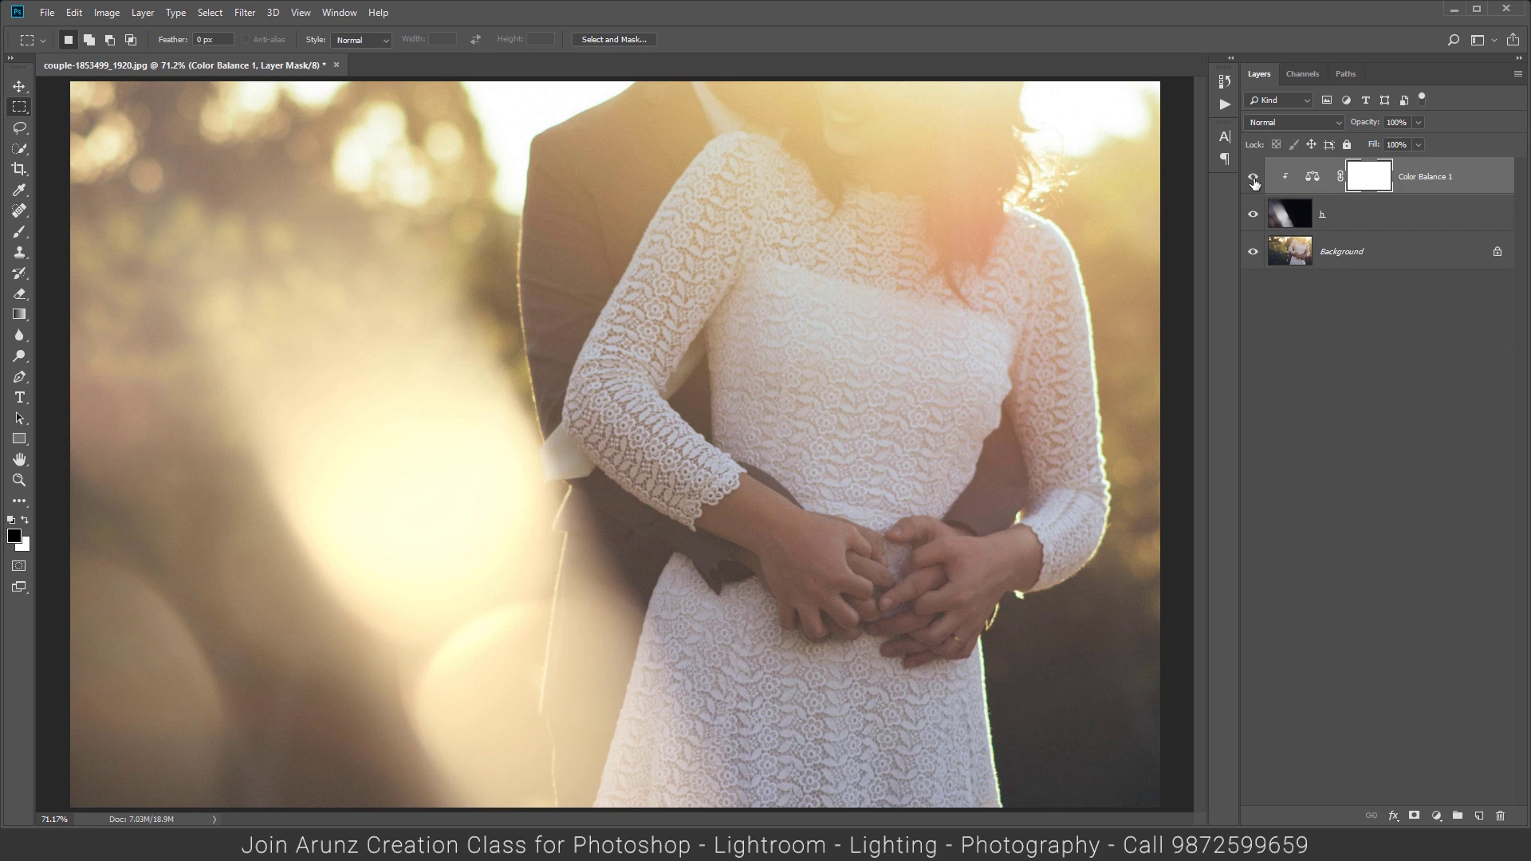
mouse_move(1253, 176)
left_mouse_down()
mouse_move(1256, 219)
mouse_move(1254, 177)
left_mouse_up()
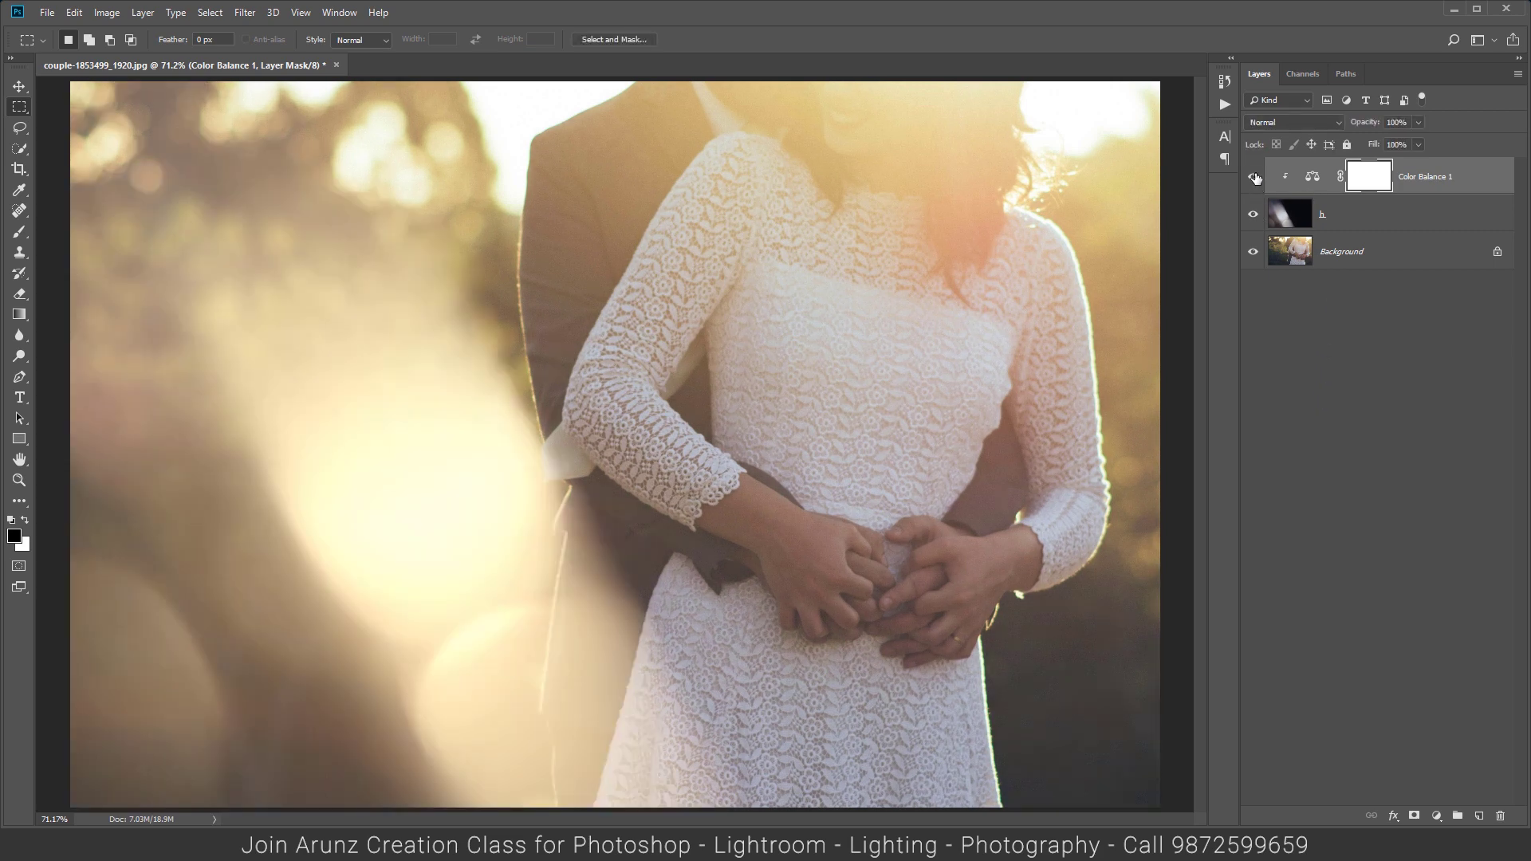